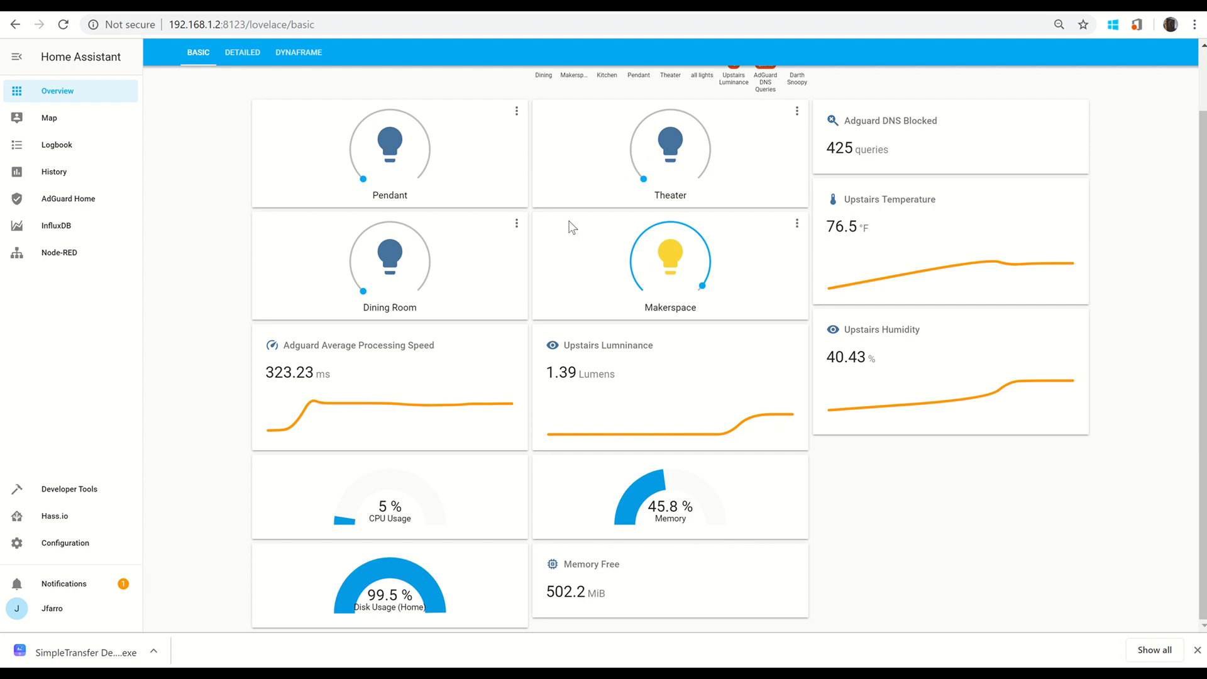
Dim the Makerspace light to roughly half brightness, and raise it back to full brightness
scroll(568, 147, up, 1)
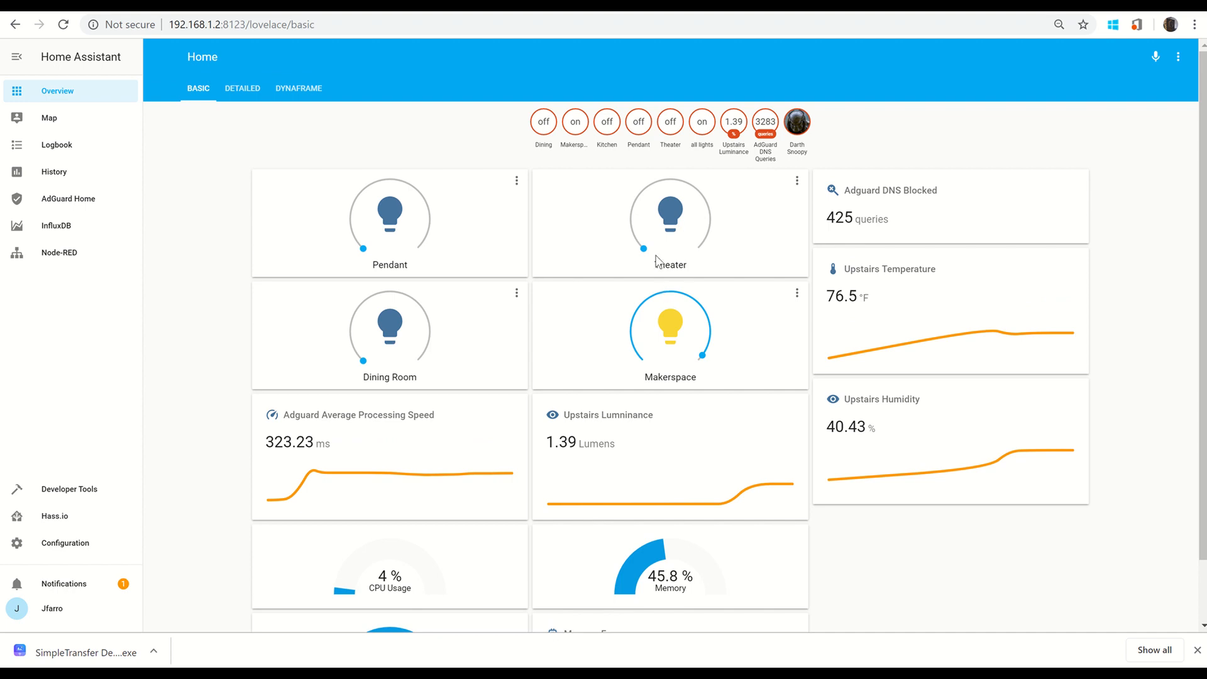
drag(703, 355, 658, 293)
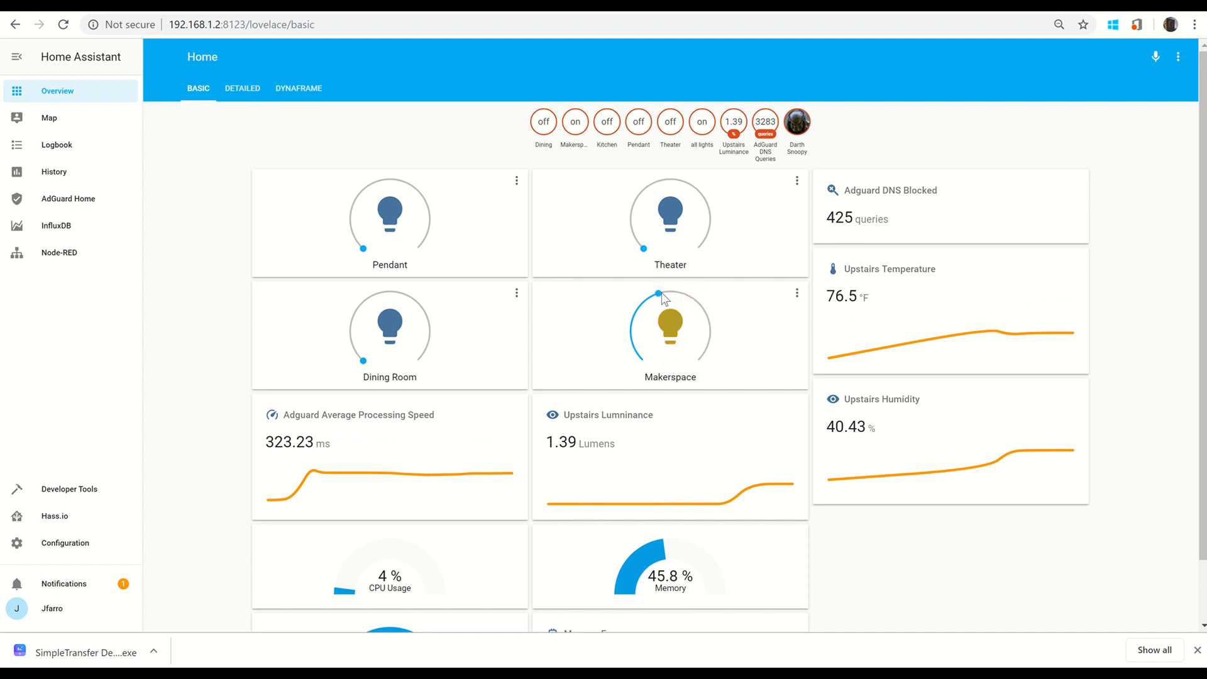
drag(658, 294, 700, 371)
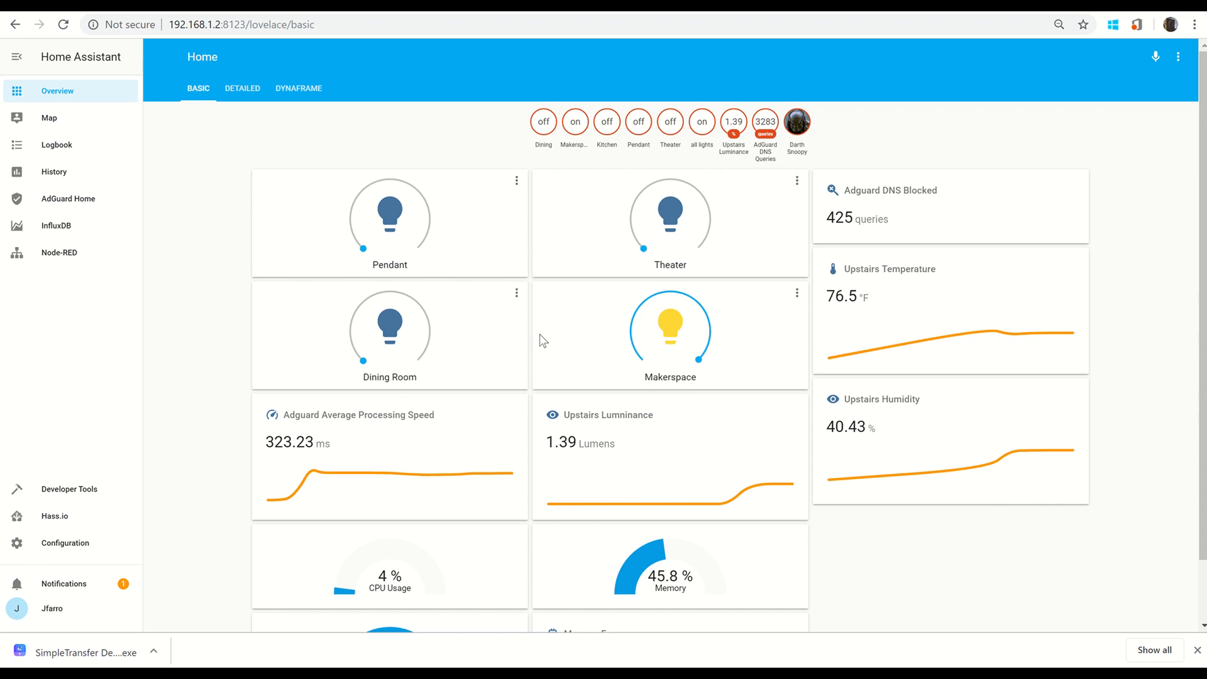
scroll(388, 462, down, 1)
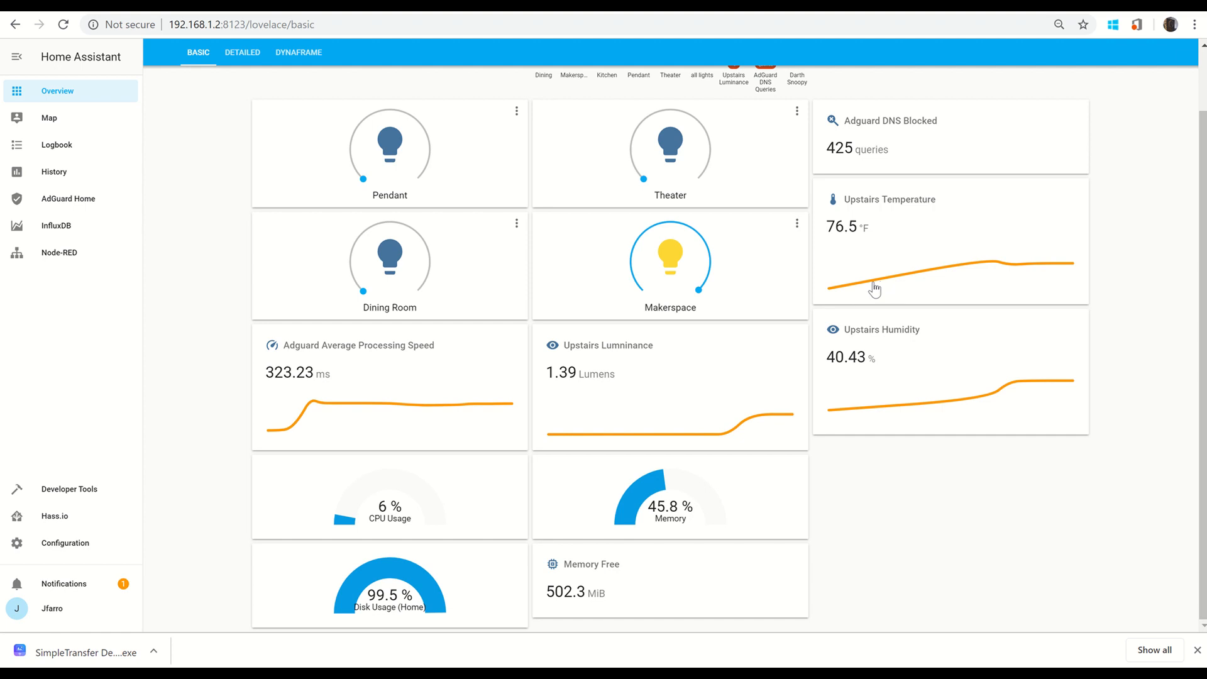
scroll(704, 267, up, 2)
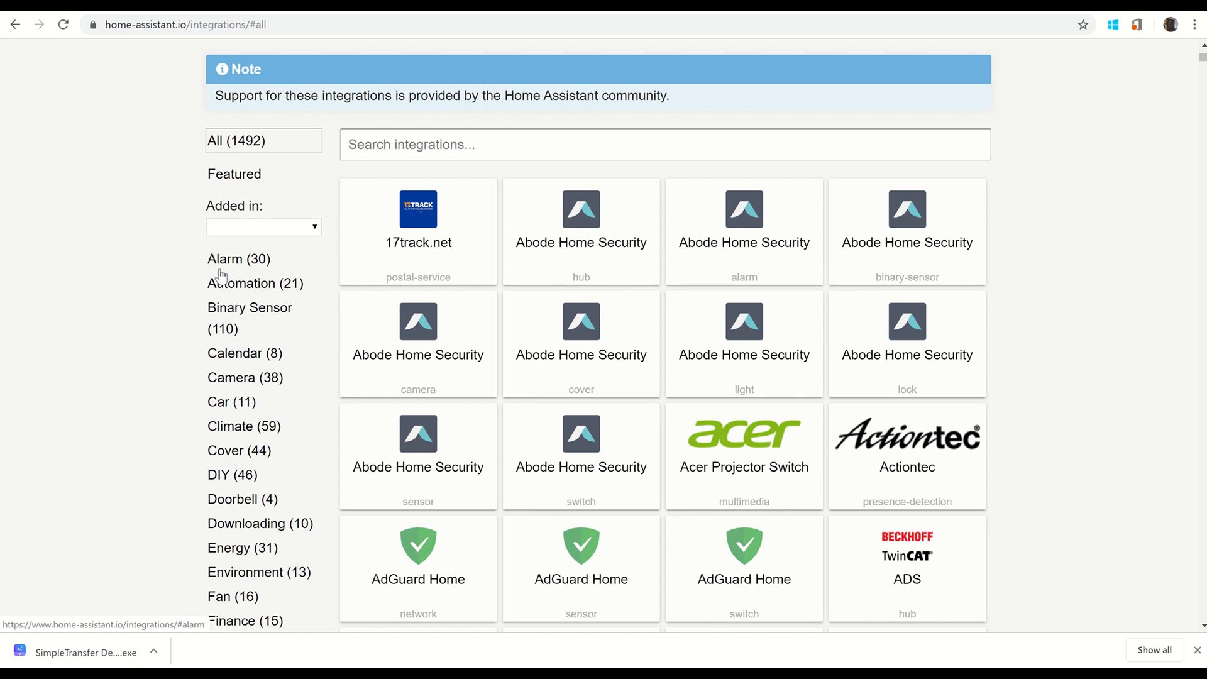
Filter the integrations catalogue to the Camera category and look through the supported camera brands
scroll(221, 352, down, 1)
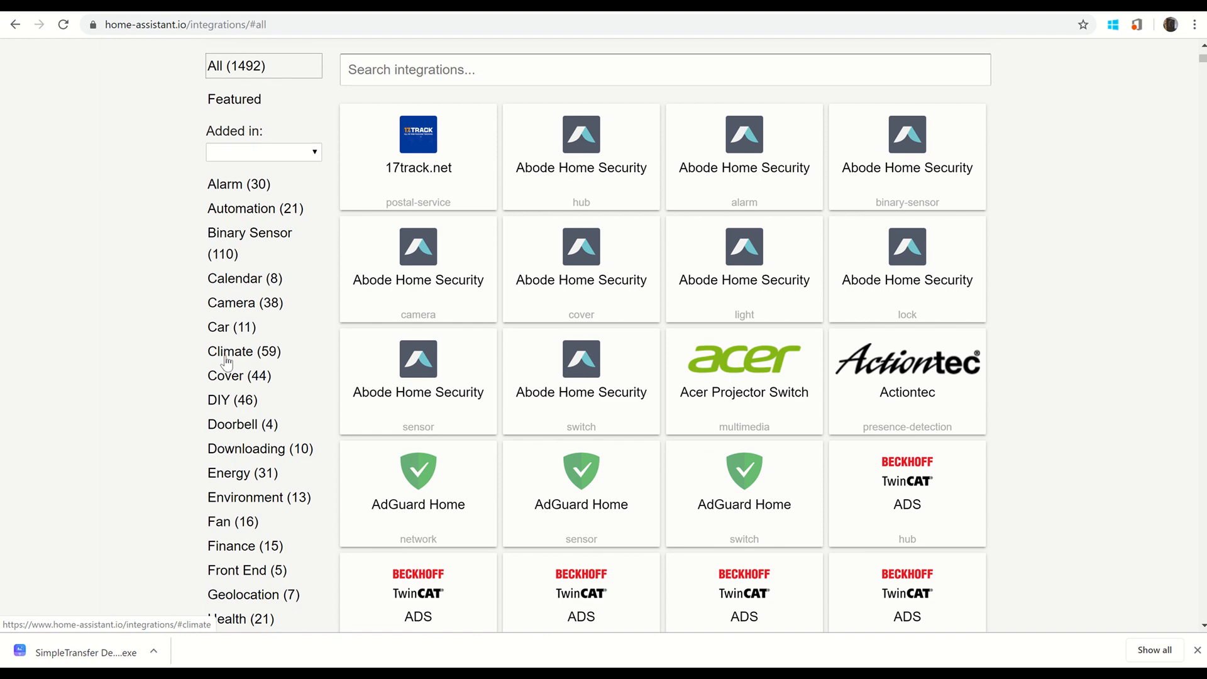
click(235, 311)
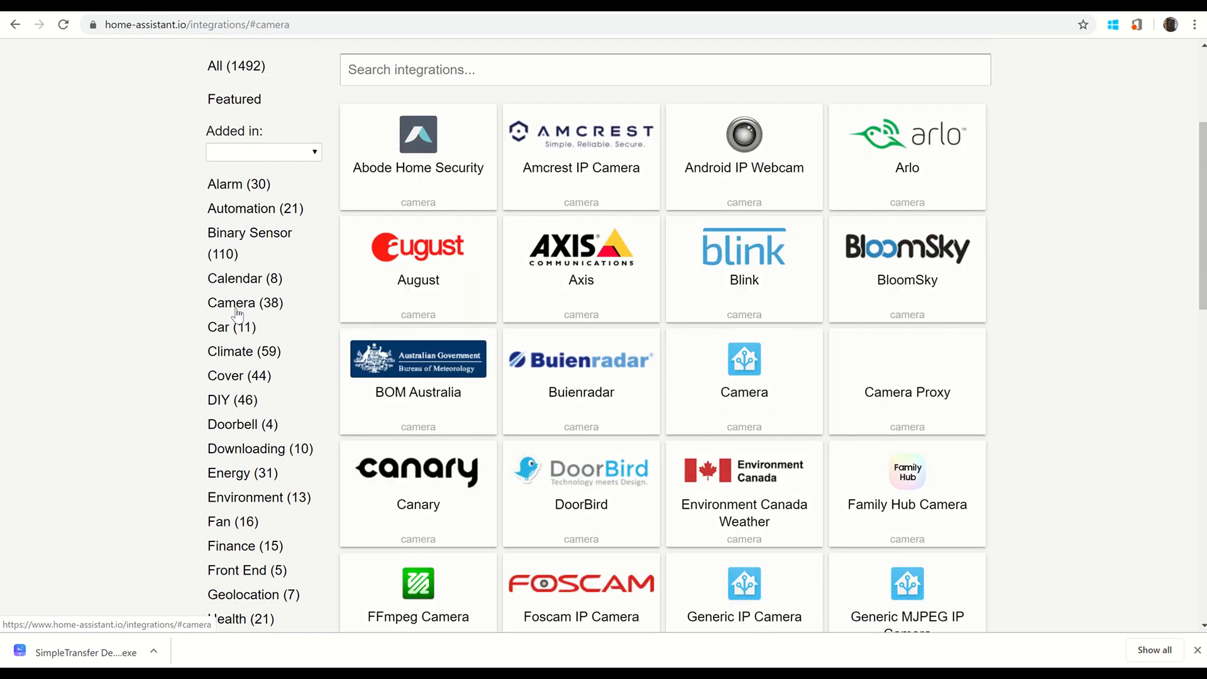
scroll(544, 315, down, 1)
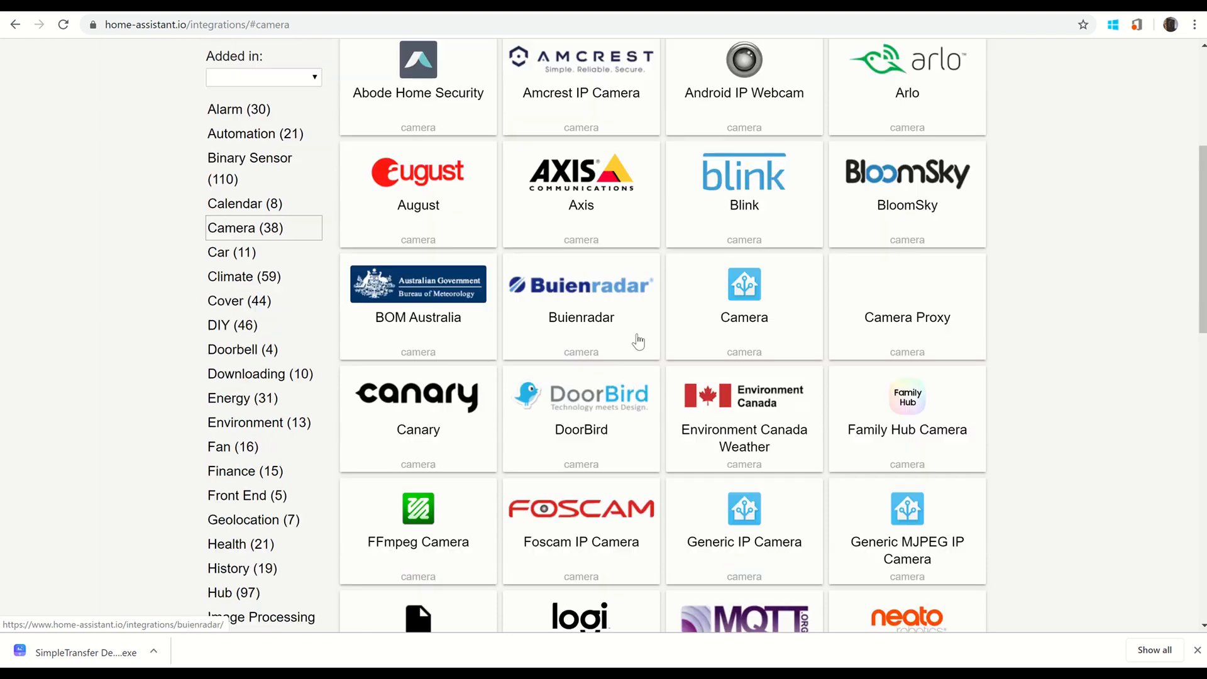
scroll(561, 413, down, 4)
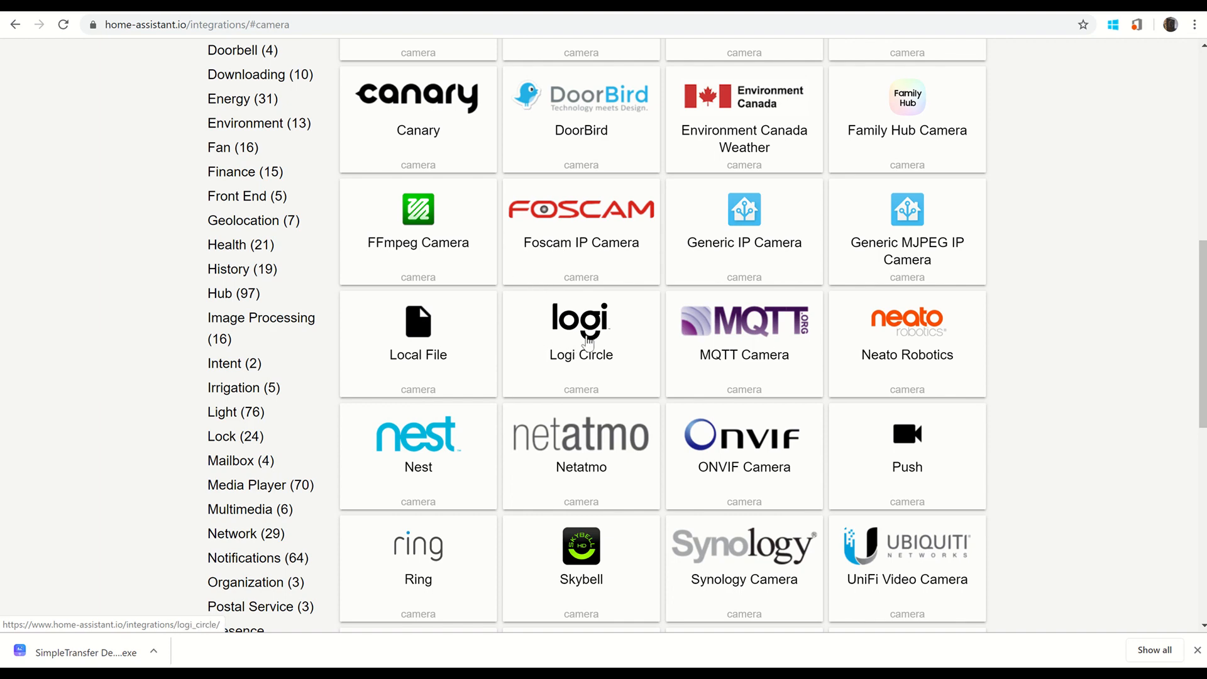
scroll(590, 340, down, 1)
scroll(304, 173, up, 2)
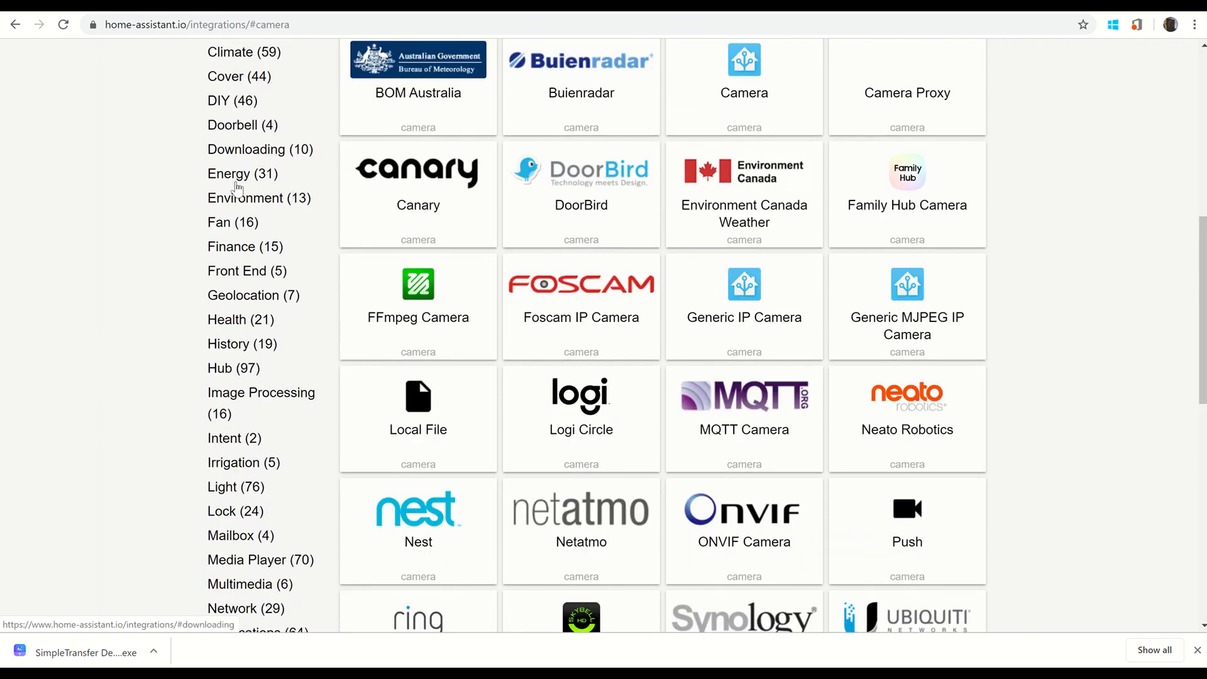
Filter the integrations catalogue to the DIY category and look through the sensors and boards offered
click(222, 107)
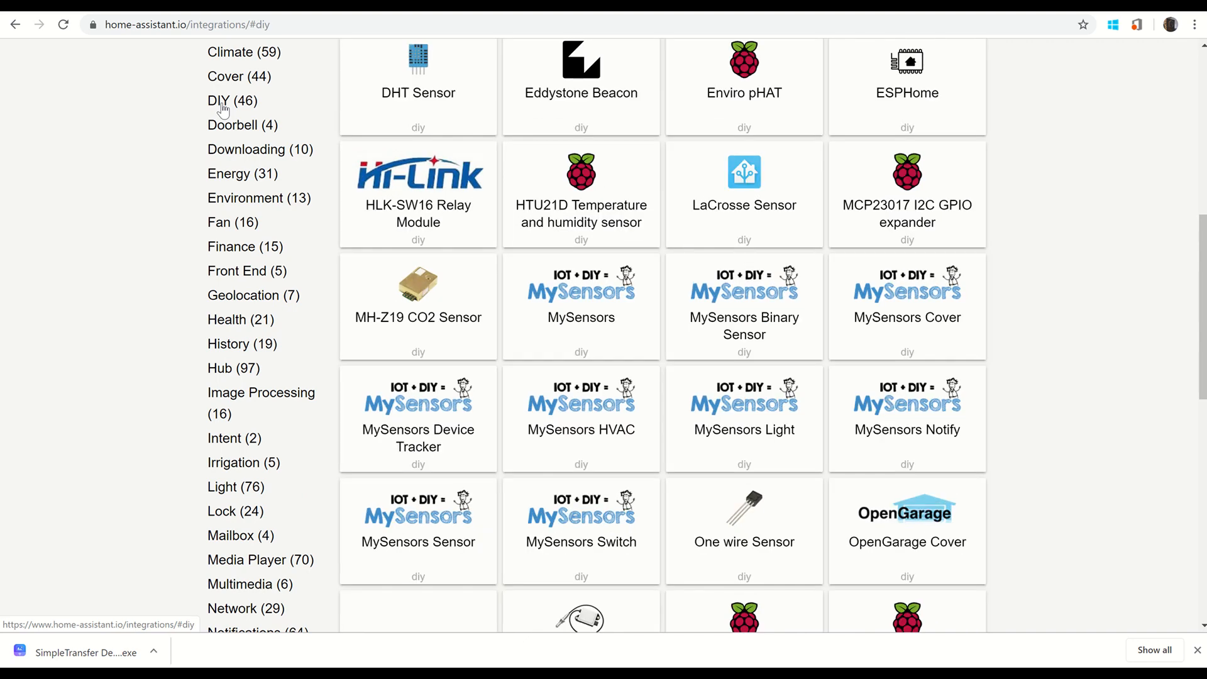
scroll(522, 156, up, 2)
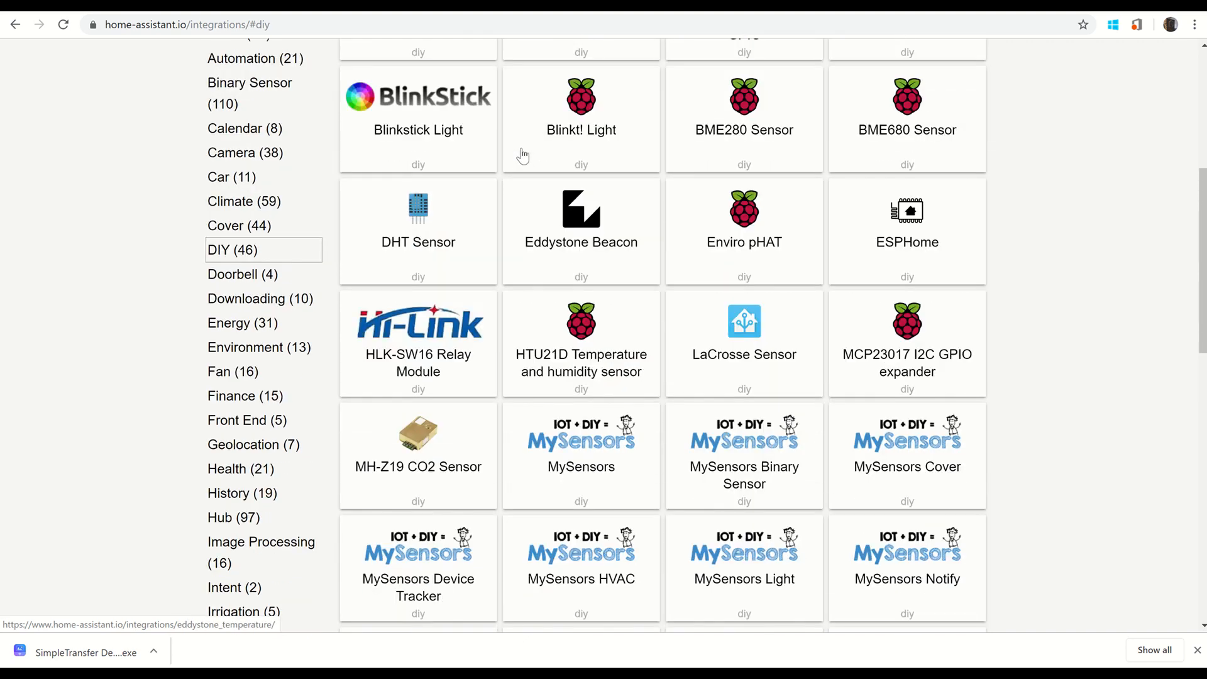
scroll(523, 156, up, 1)
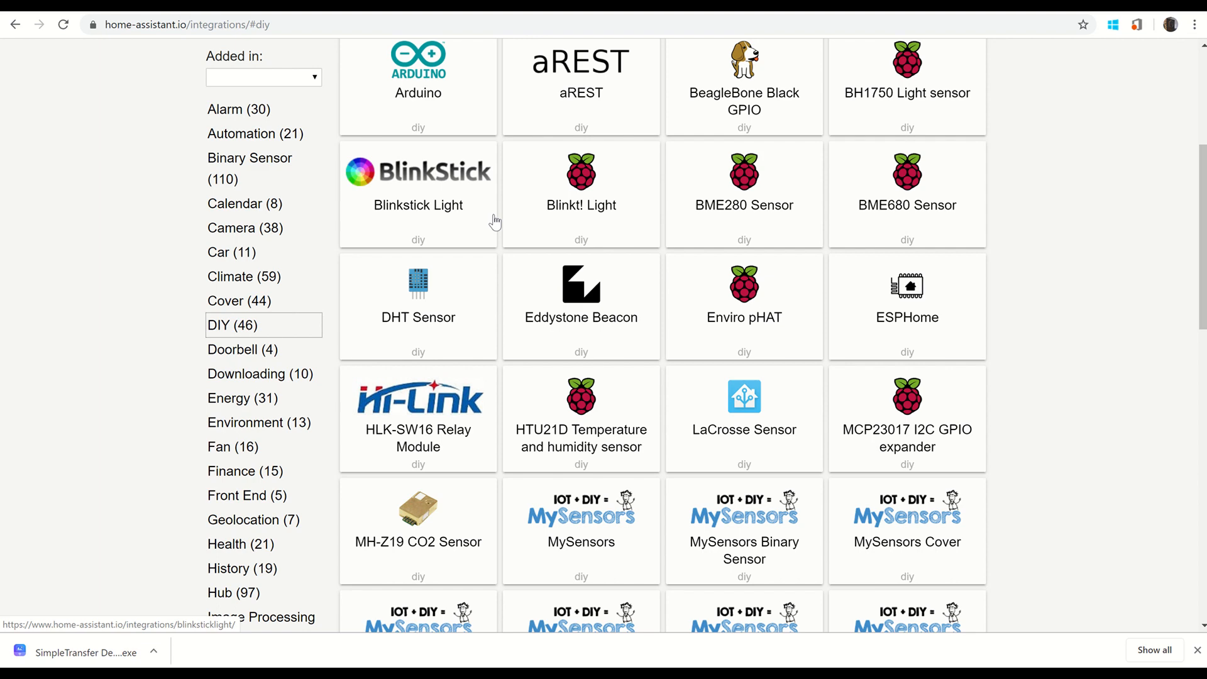
scroll(494, 225, down, 1)
scroll(494, 226, down, 1)
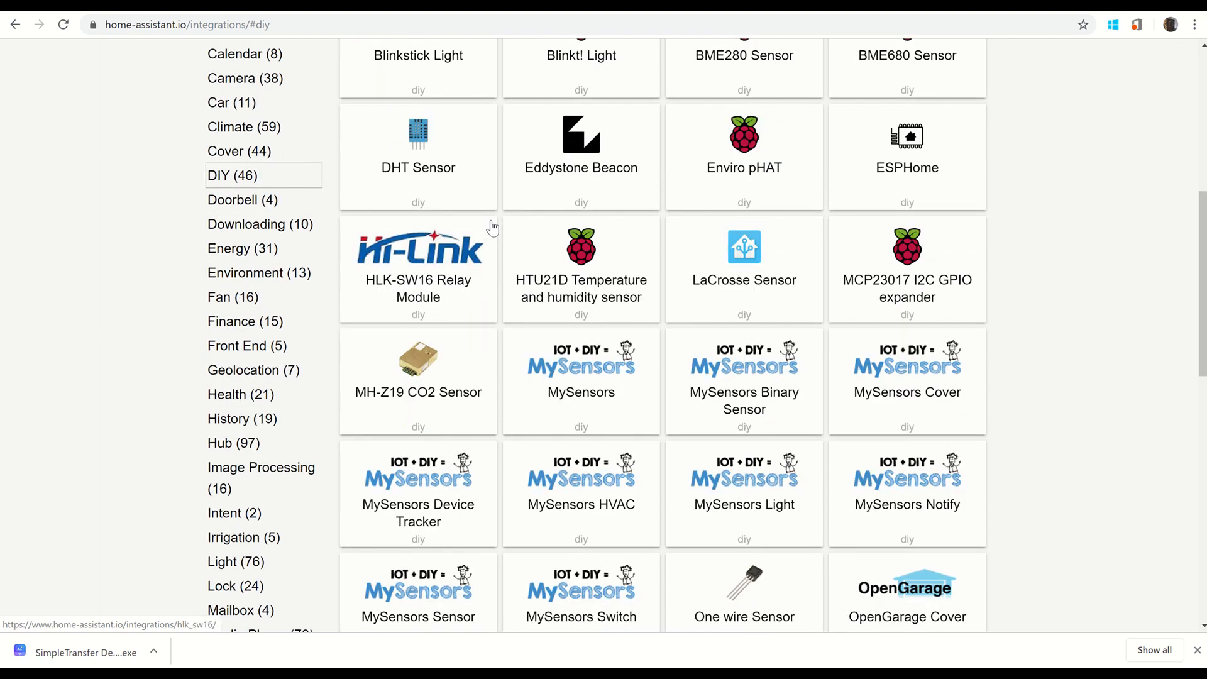
scroll(504, 252, down, 2)
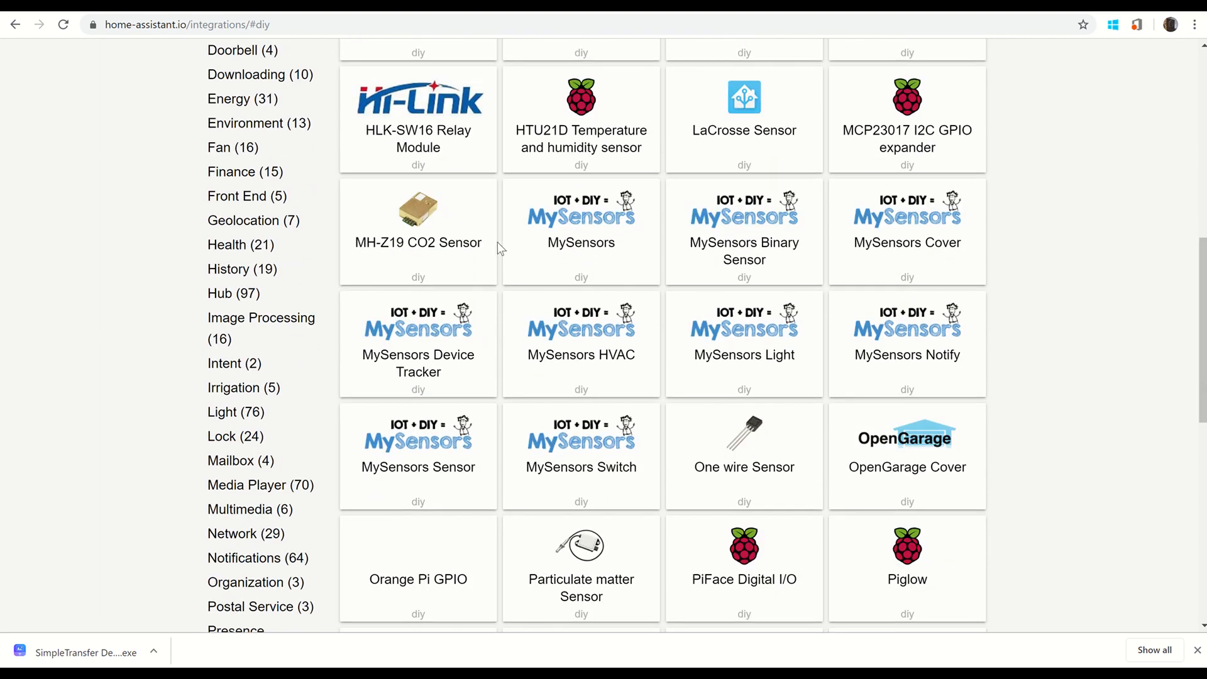
Read the Arduino integration page down to its Configuration section and highlight the example arduino port entry
click(215, 2)
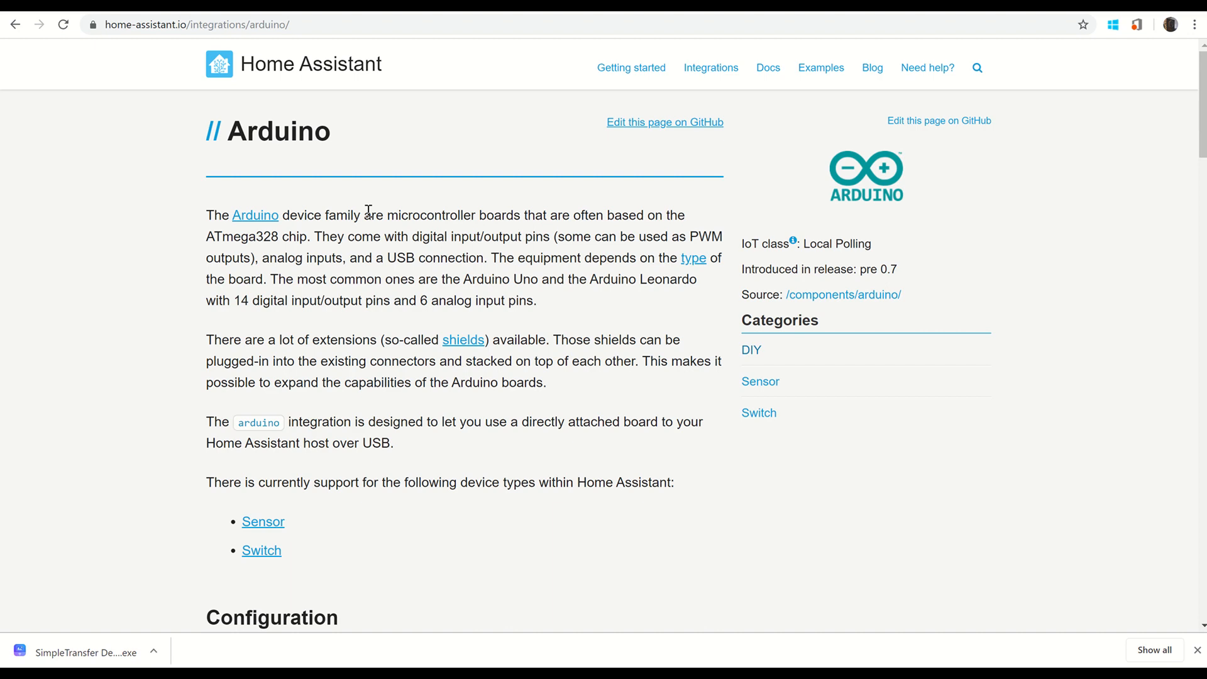
scroll(368, 208, down, 1)
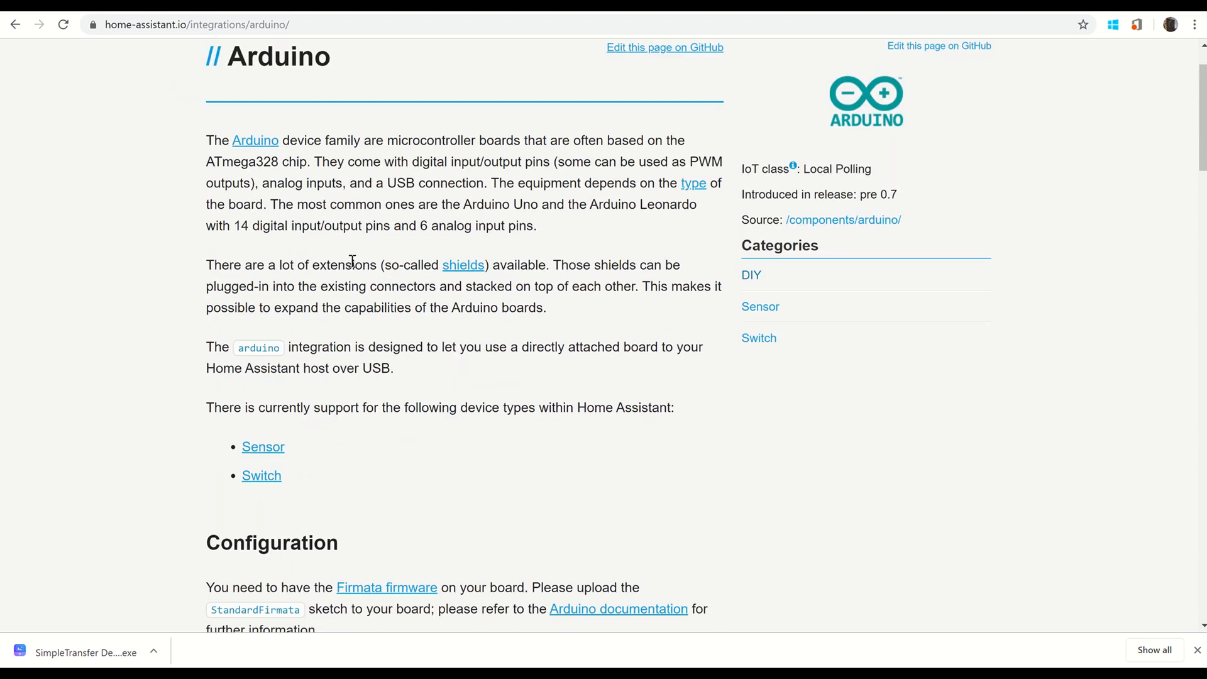
scroll(384, 362, down, 1)
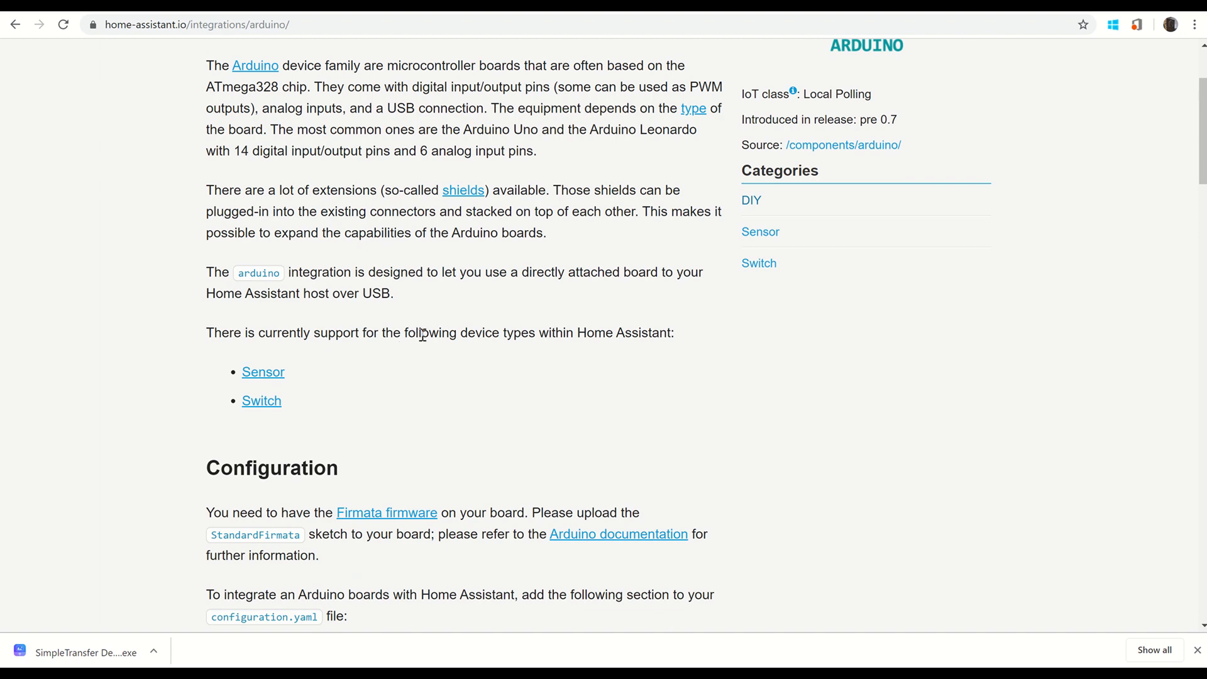
scroll(415, 340, down, 4)
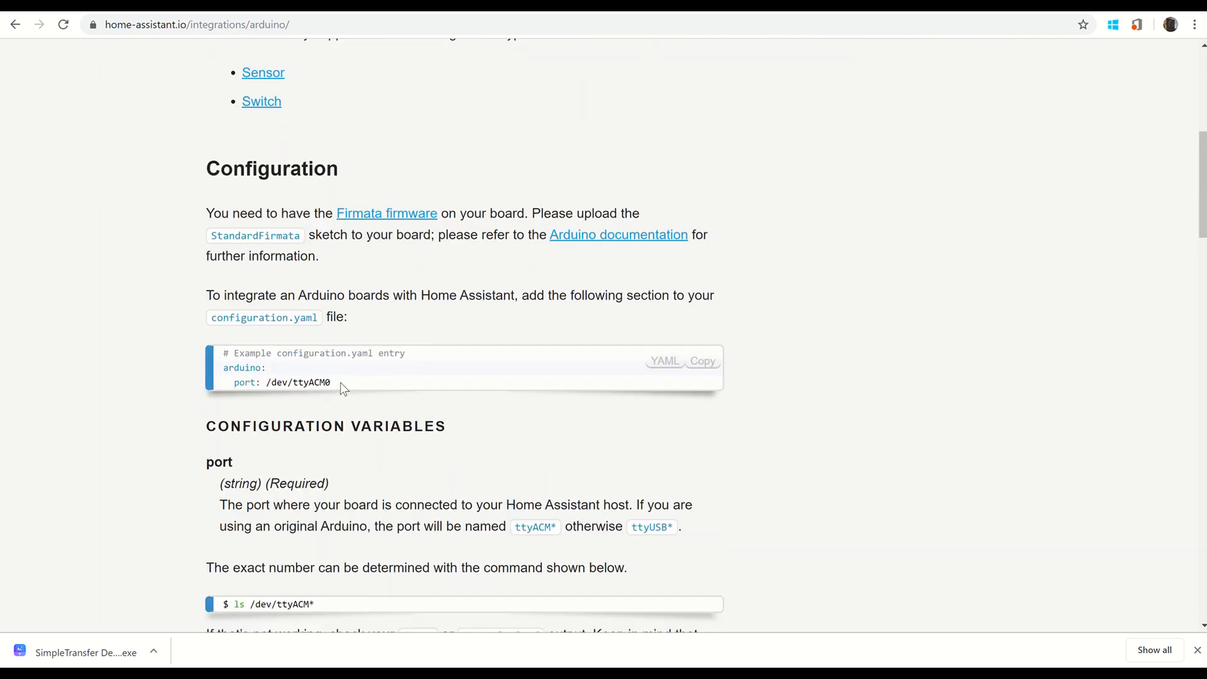
drag(340, 383, 222, 371)
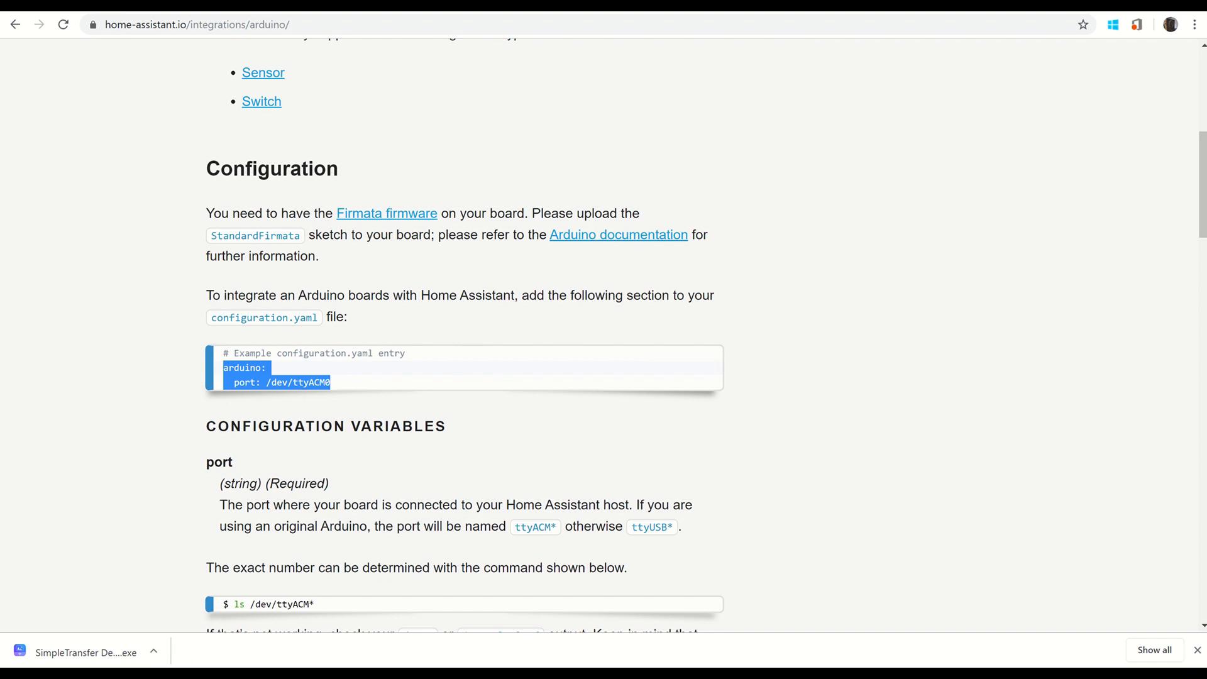
Switch to the YAML configuration in Visual Studio Code and highlight the Z-Wave usb_path value, followed by the flux_led device's IP address
click(179, 674)
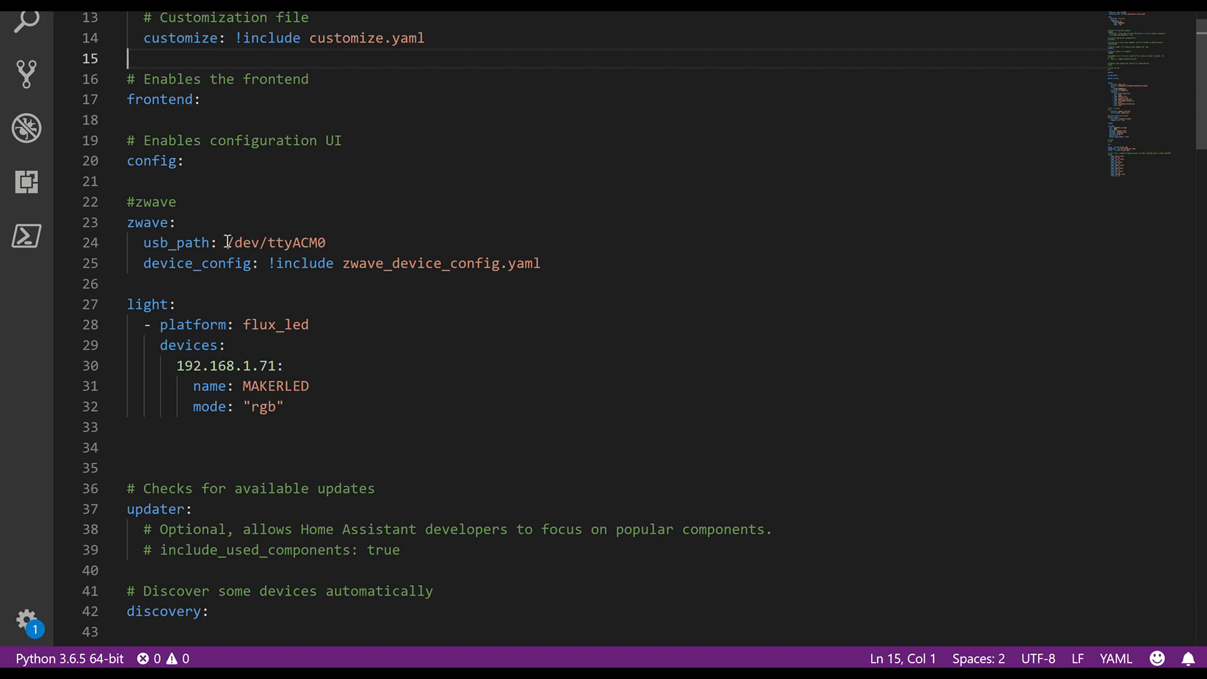
drag(226, 243, 326, 242)
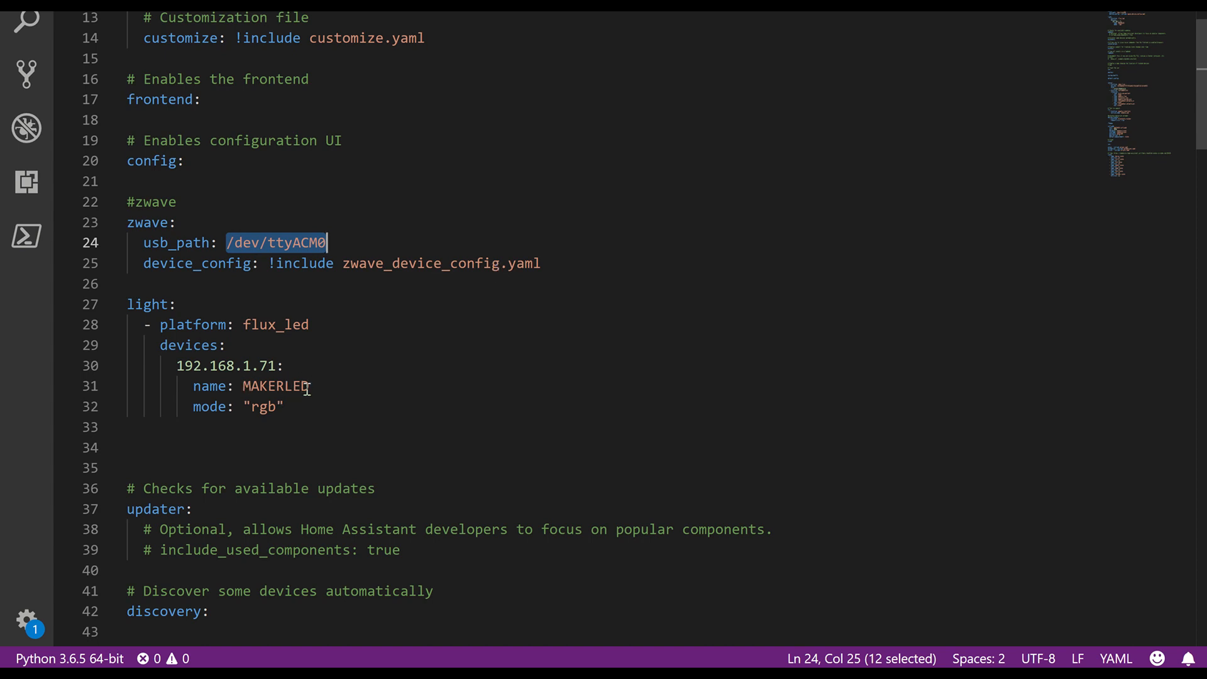
drag(178, 366, 279, 365)
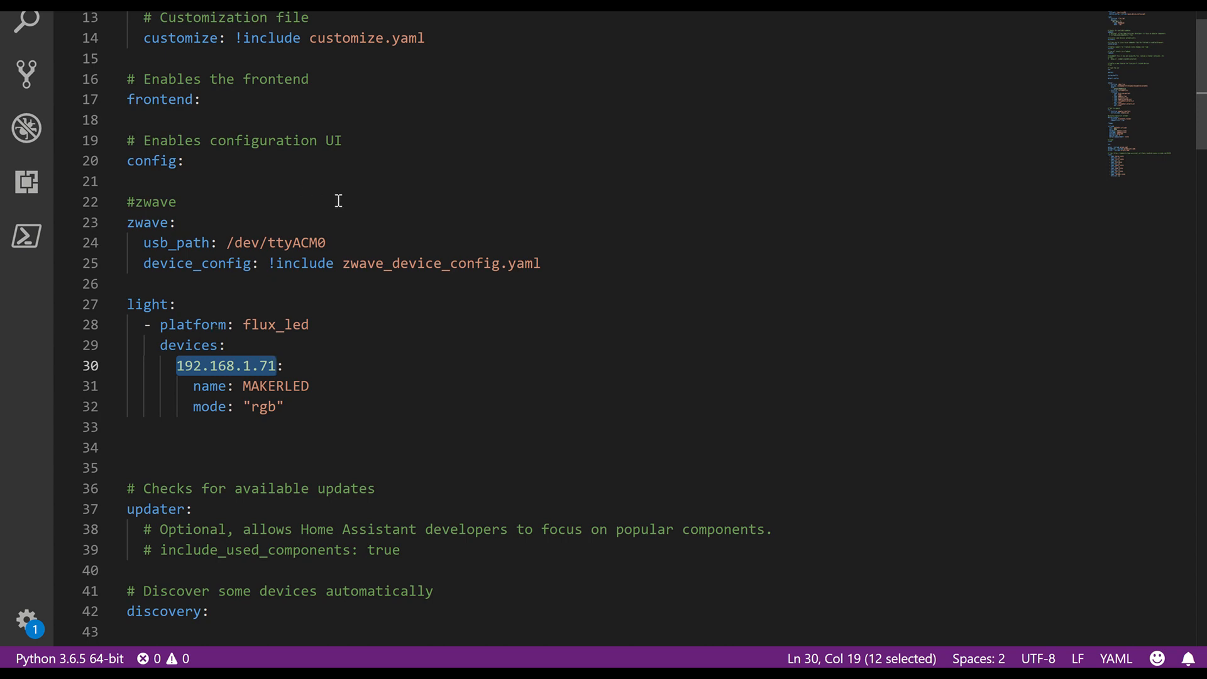
Review the configuration from the home location settings down to device discovery, and highlight the discovery entry
scroll(337, 202, up, 2)
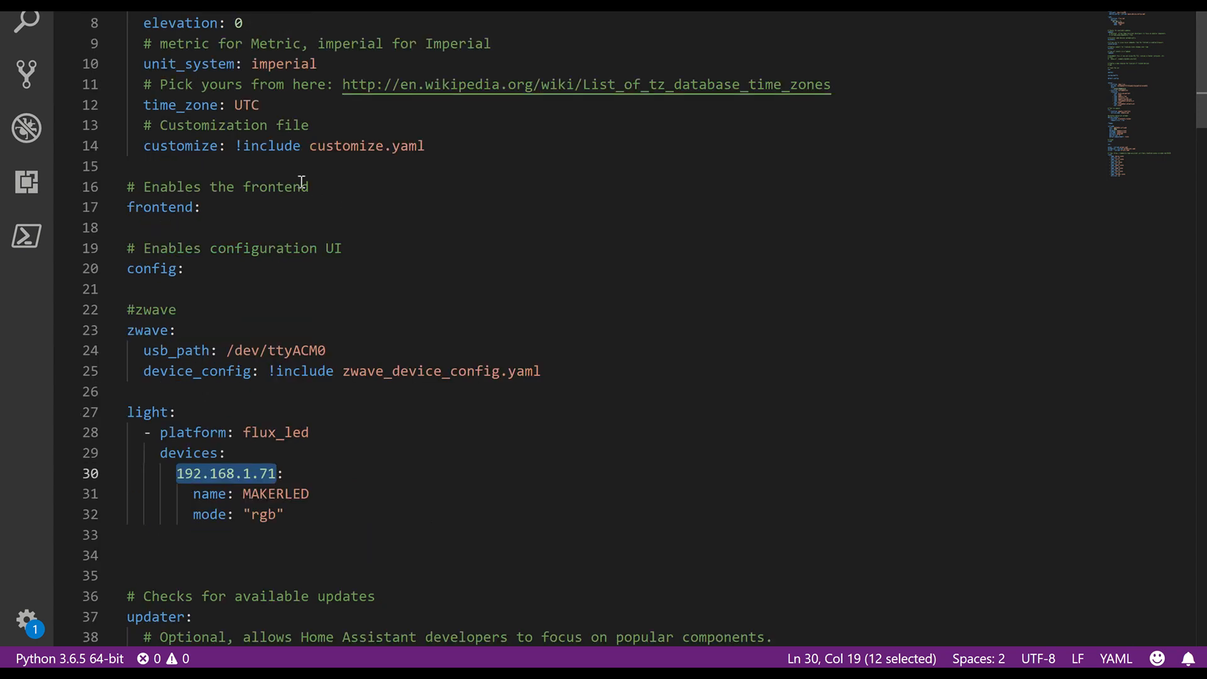
scroll(302, 182, up, 2)
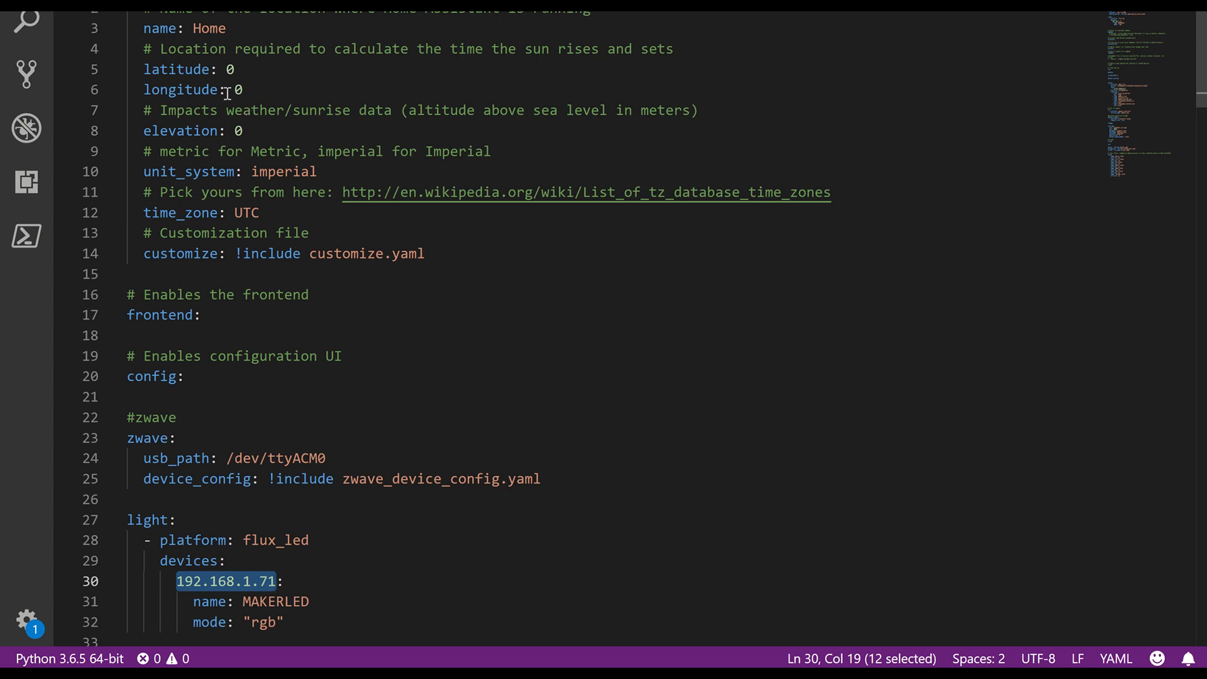
scroll(246, 162, down, 2)
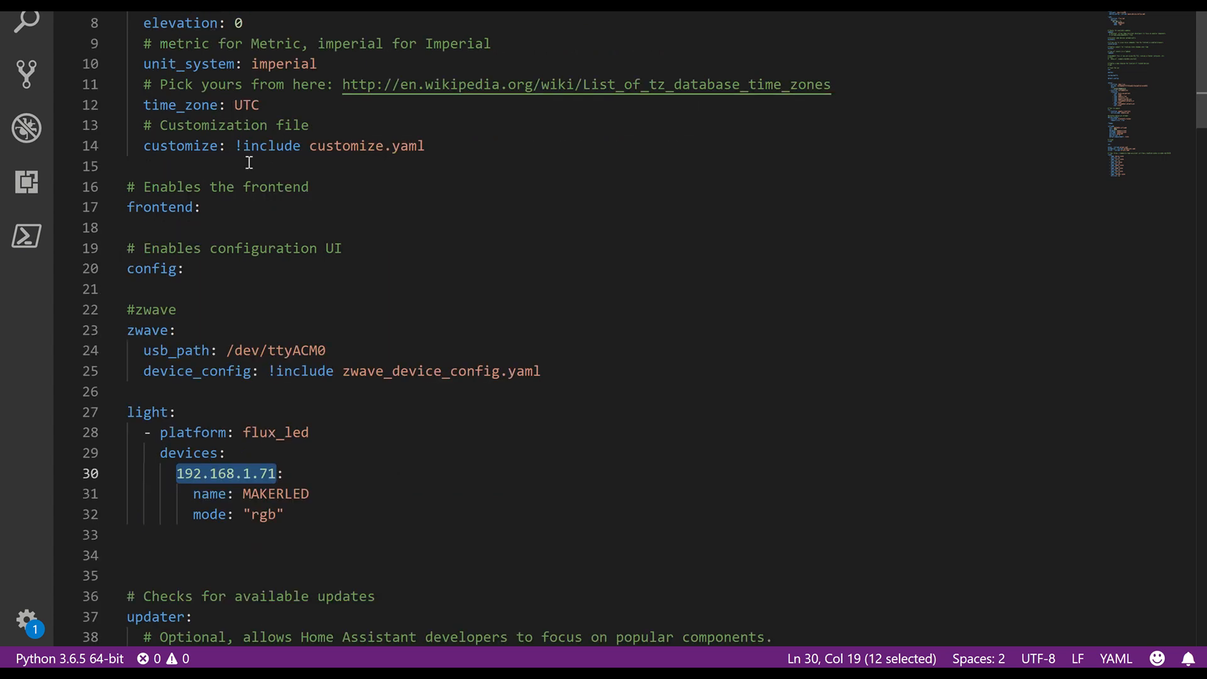
scroll(324, 174, down, 2)
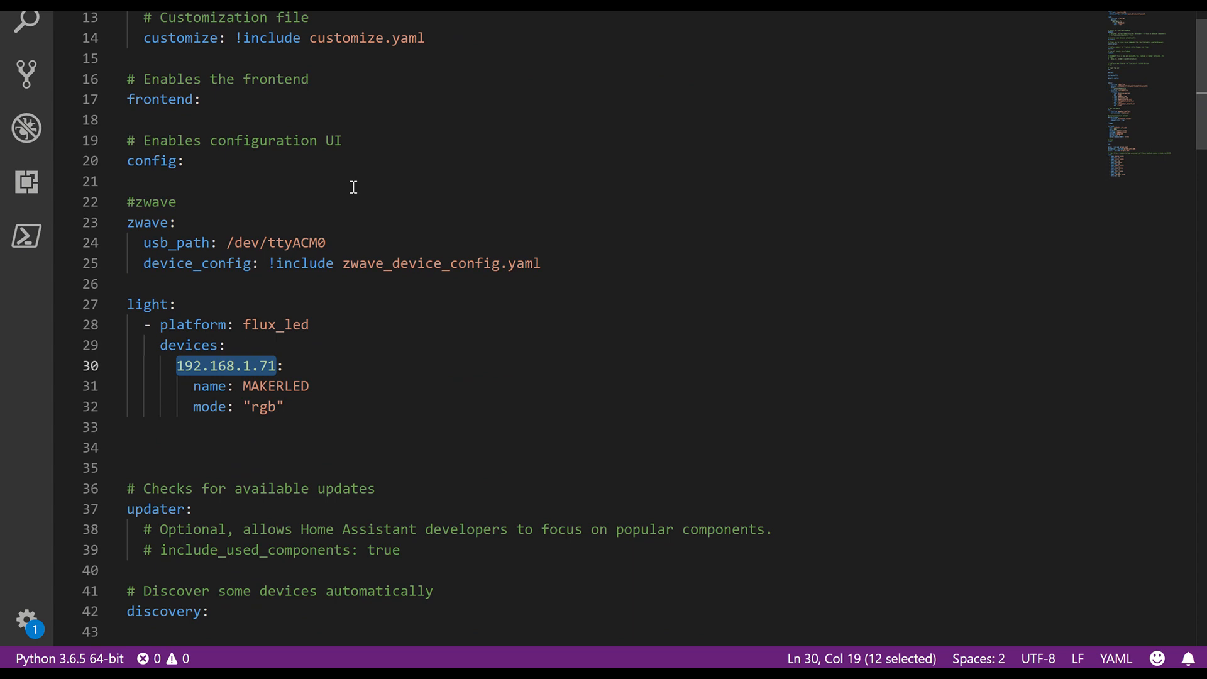
scroll(353, 187, down, 2)
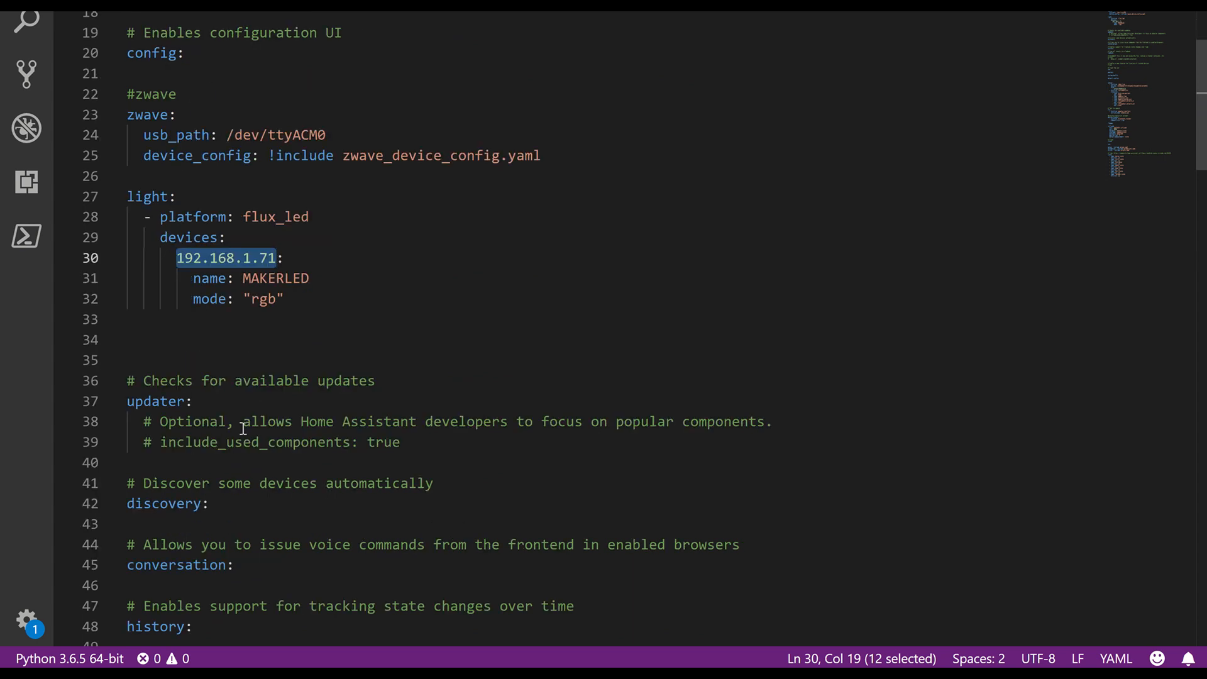
double_click(172, 503)
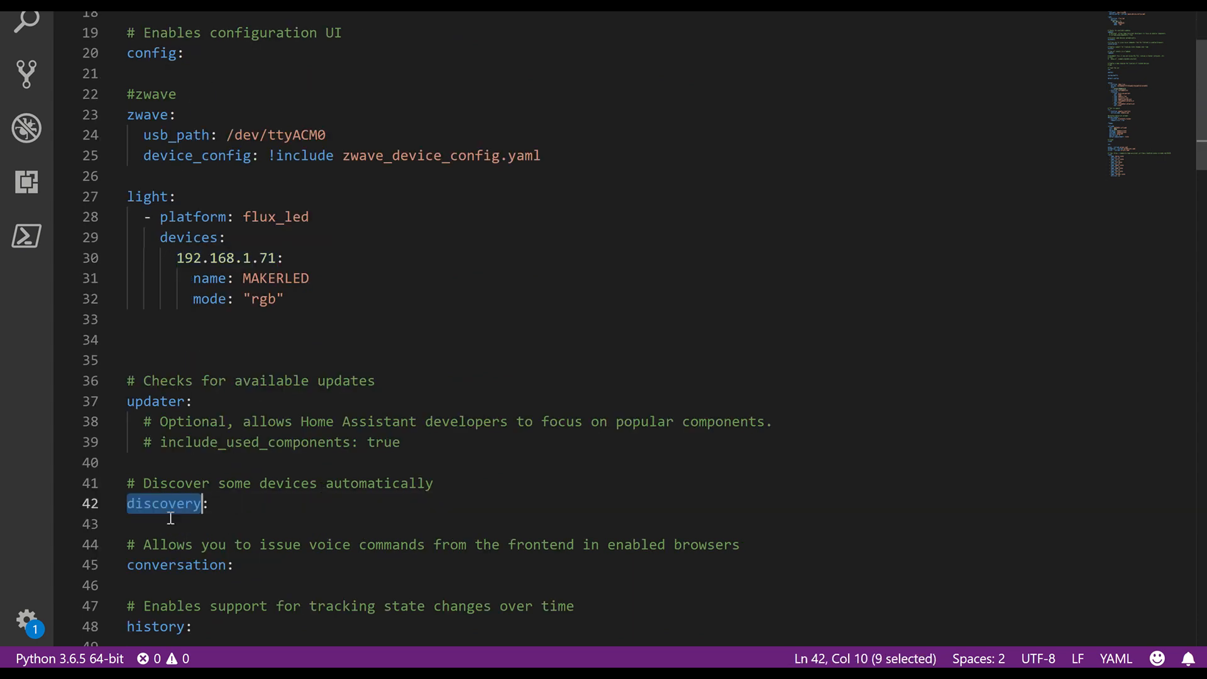
drag(209, 503, 126, 503)
Switch back to the Home Assistant dashboard in the browser and show the Detailed view's device cards
key(alt+Tab)
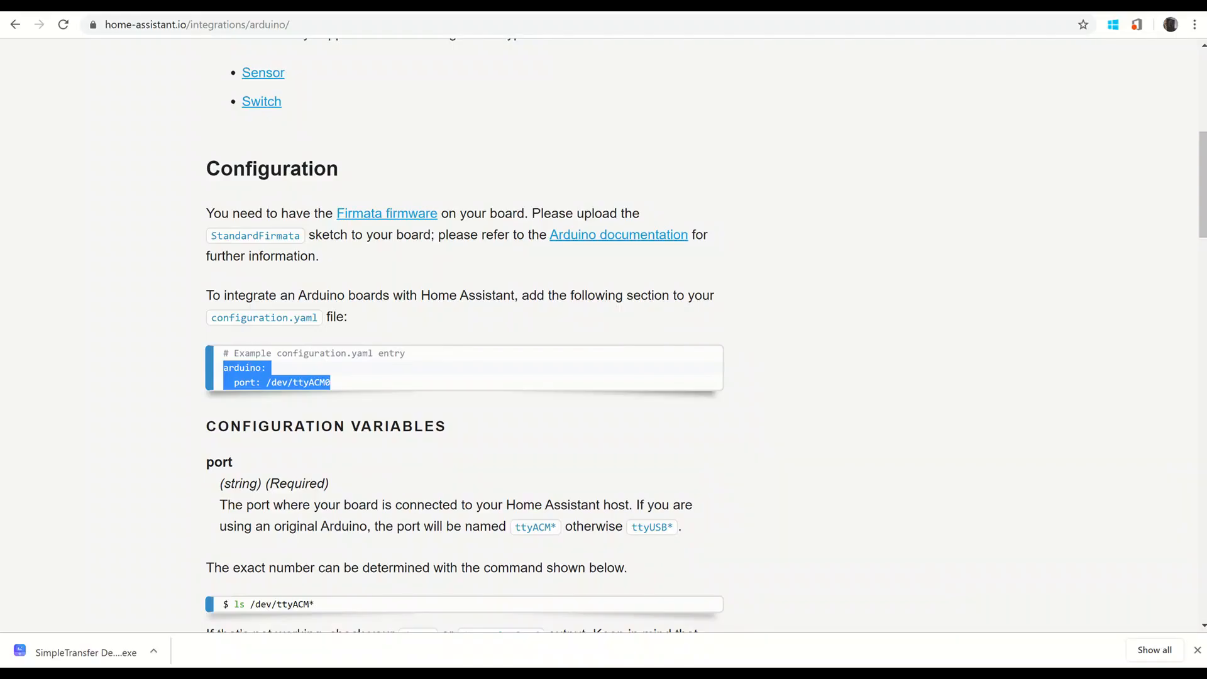
click(55, 6)
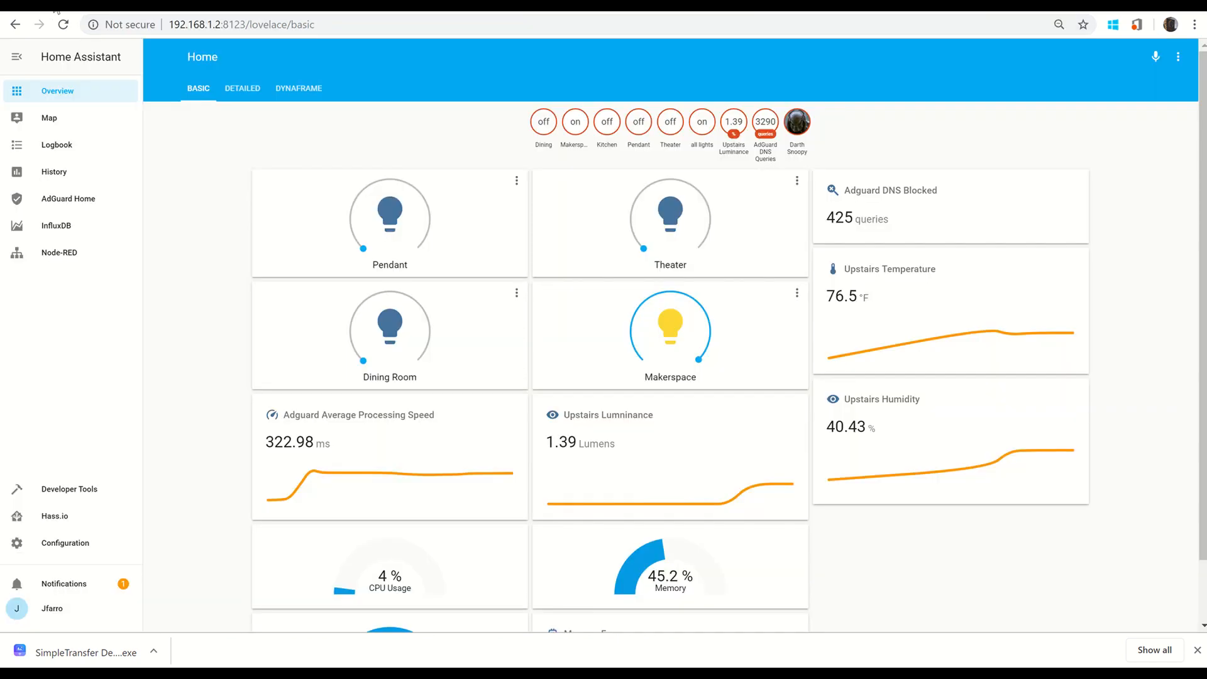
click(233, 89)
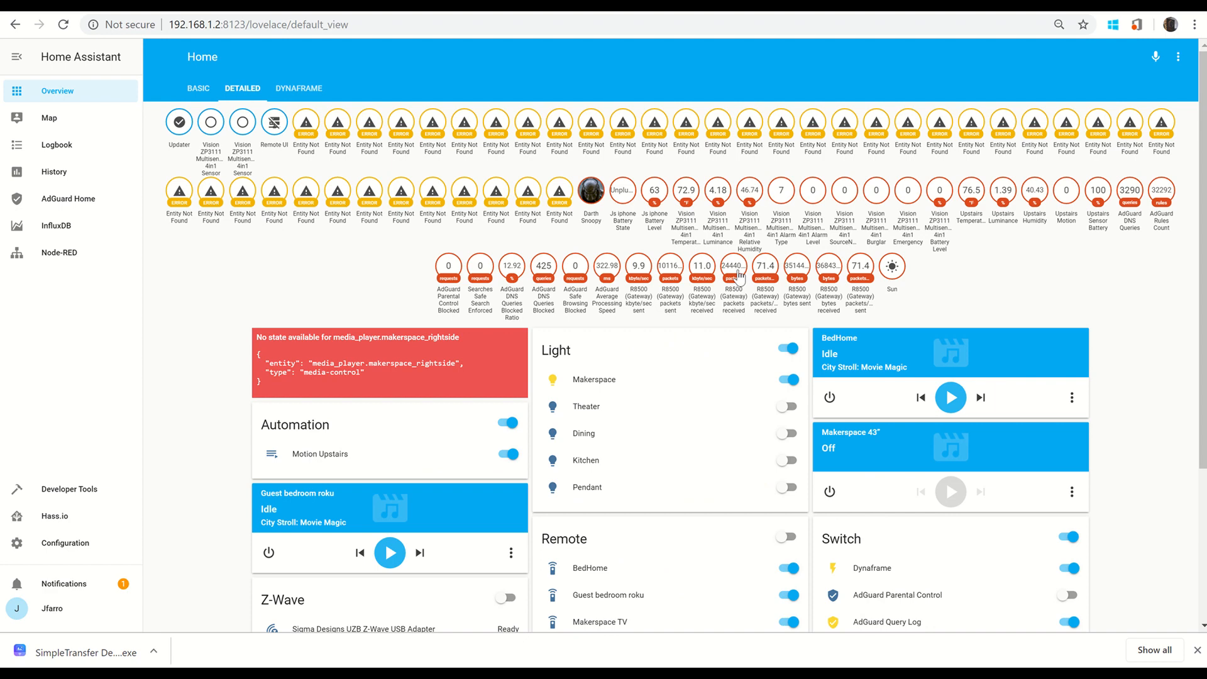
scroll(755, 276, down, 3)
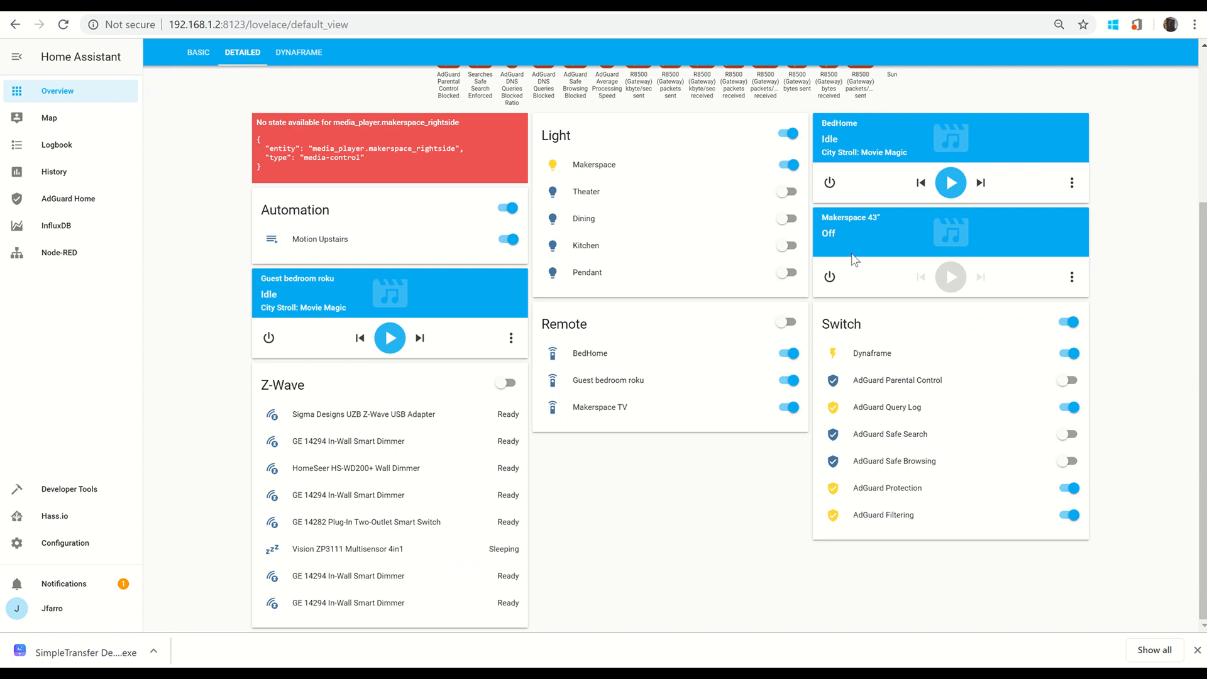
Turn on the Makerspace 43" media player and set its source to HDMI 1 (ARC)
click(830, 276)
click(1073, 276)
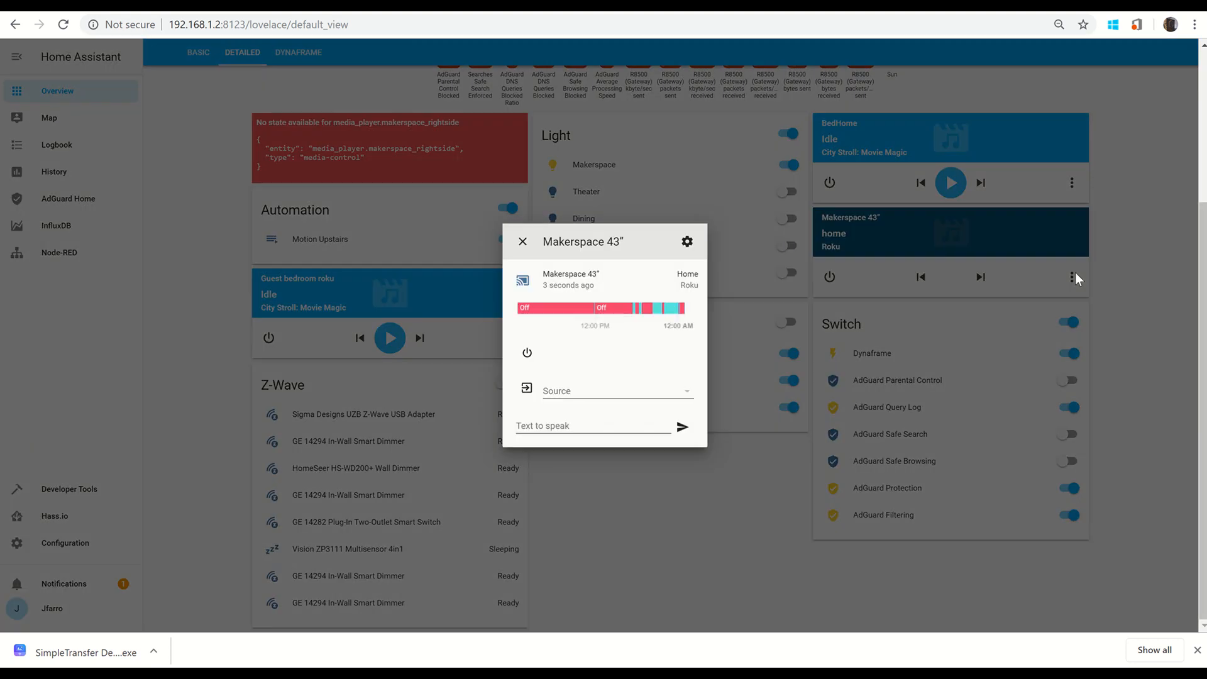
click(681, 396)
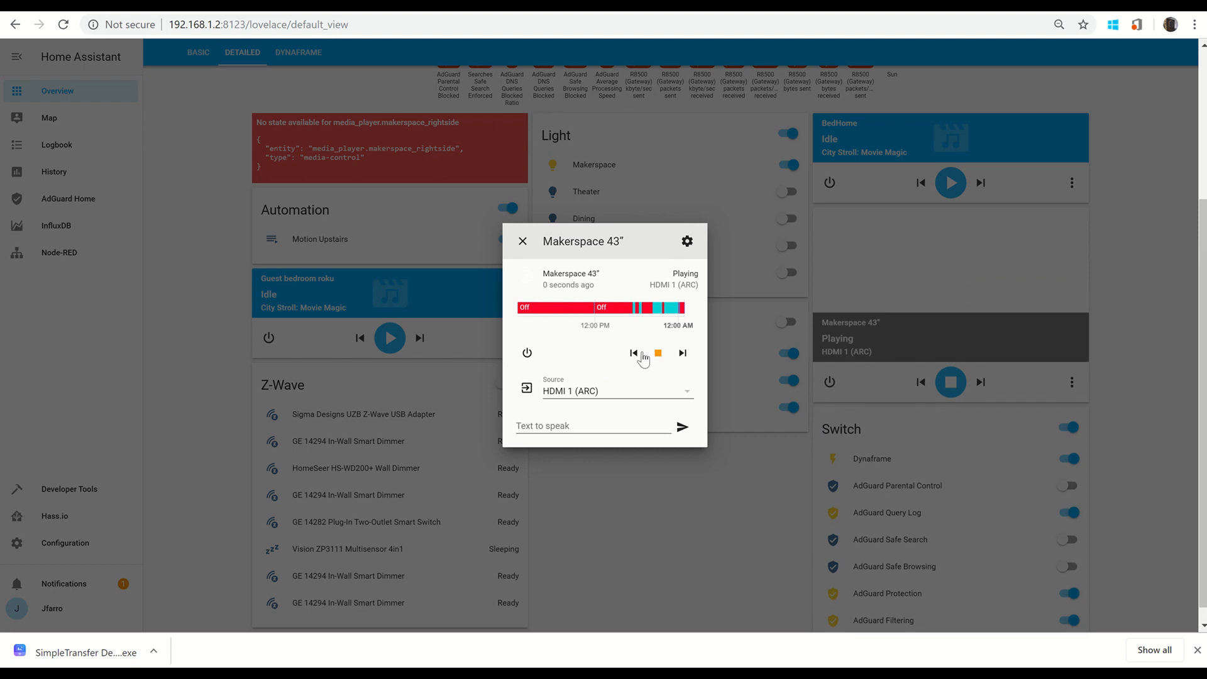
Set the Makerspace 43" media player's source to Netflix, and turn the player off
click(681, 394)
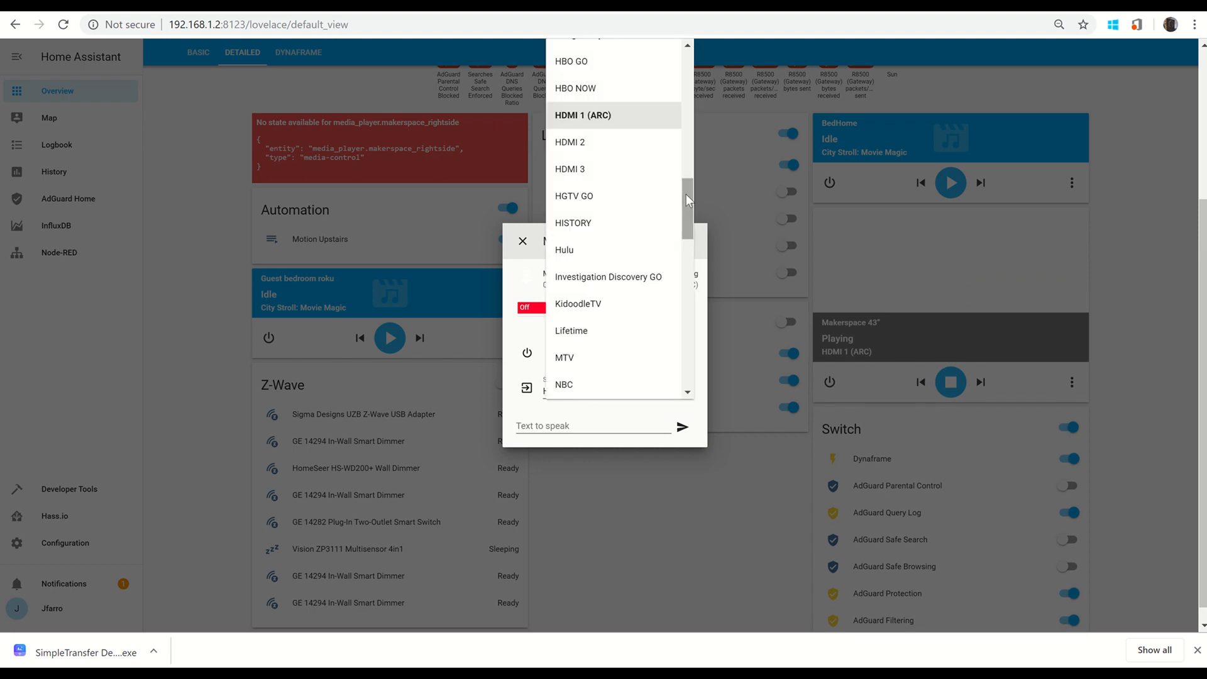
drag(685, 214, 687, 246)
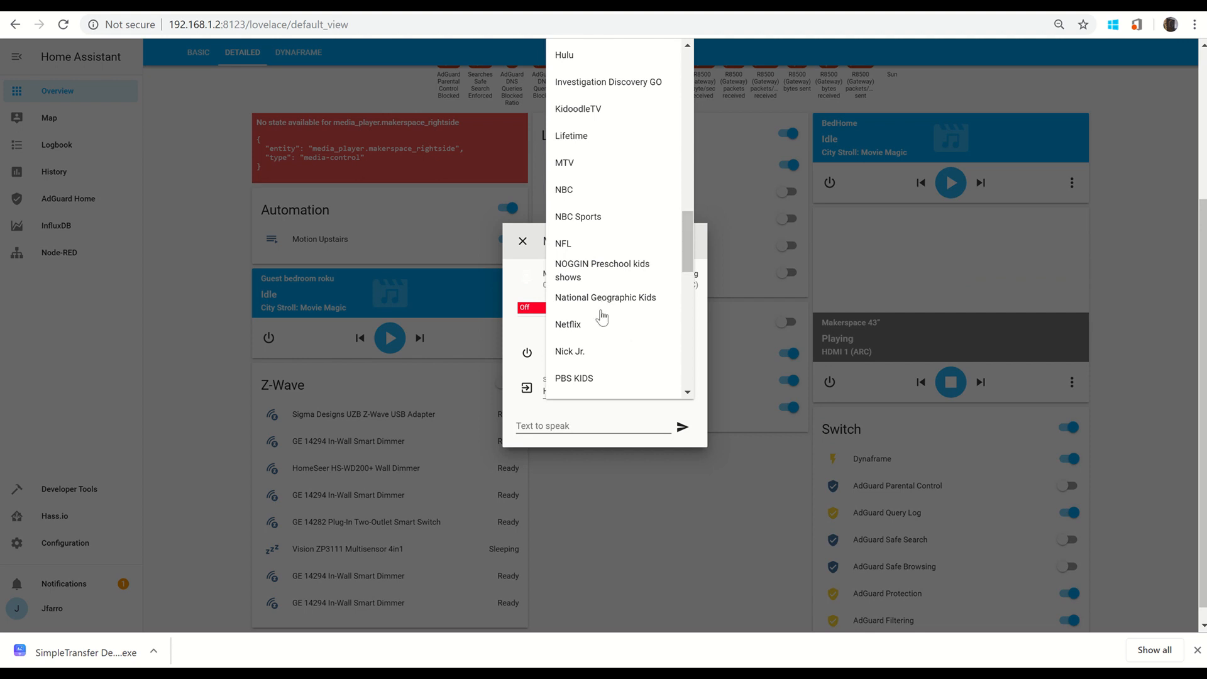
click(579, 325)
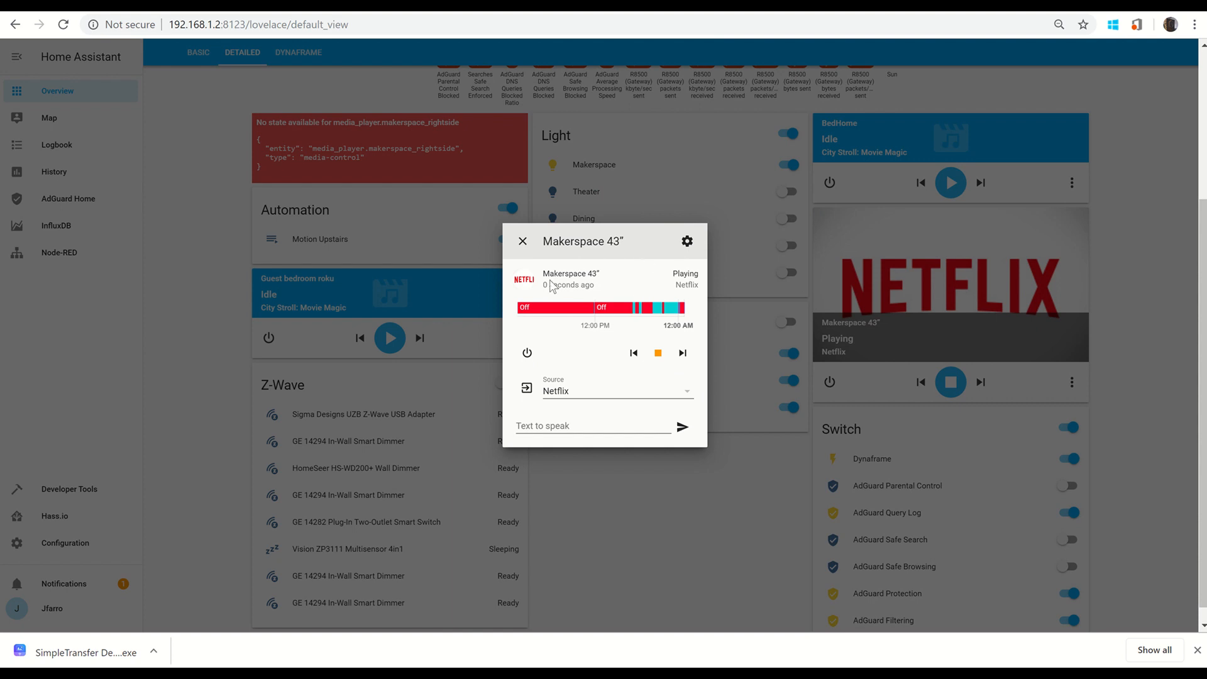
click(527, 353)
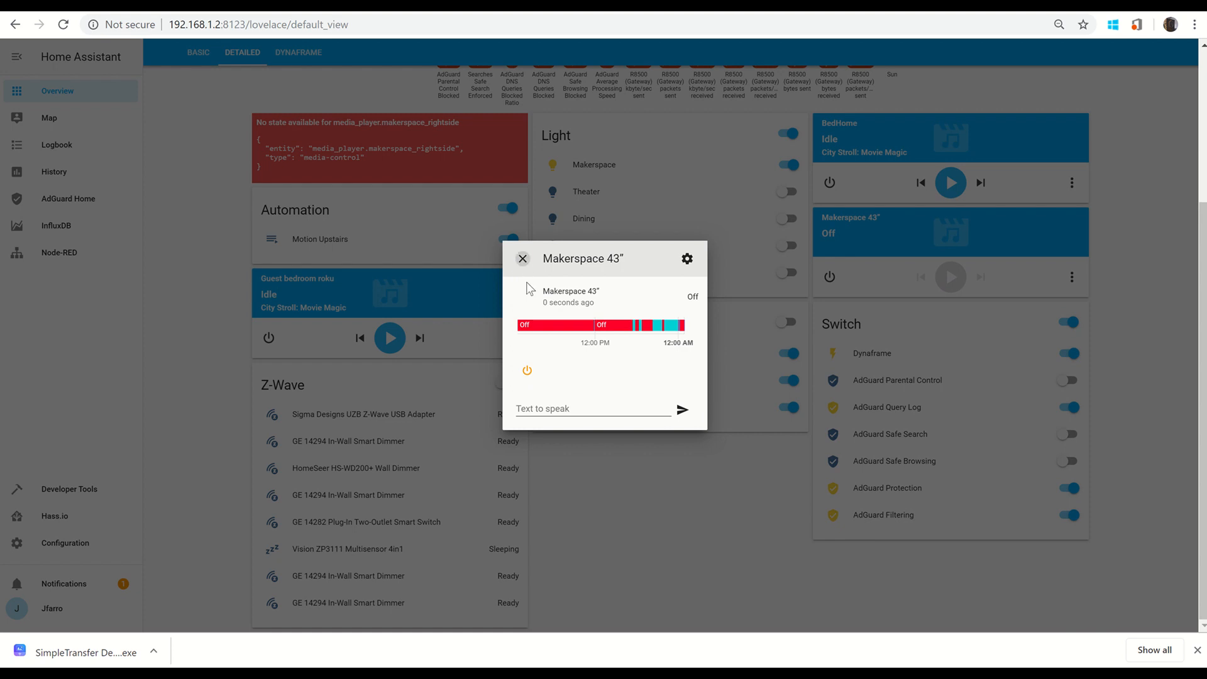
click(522, 241)
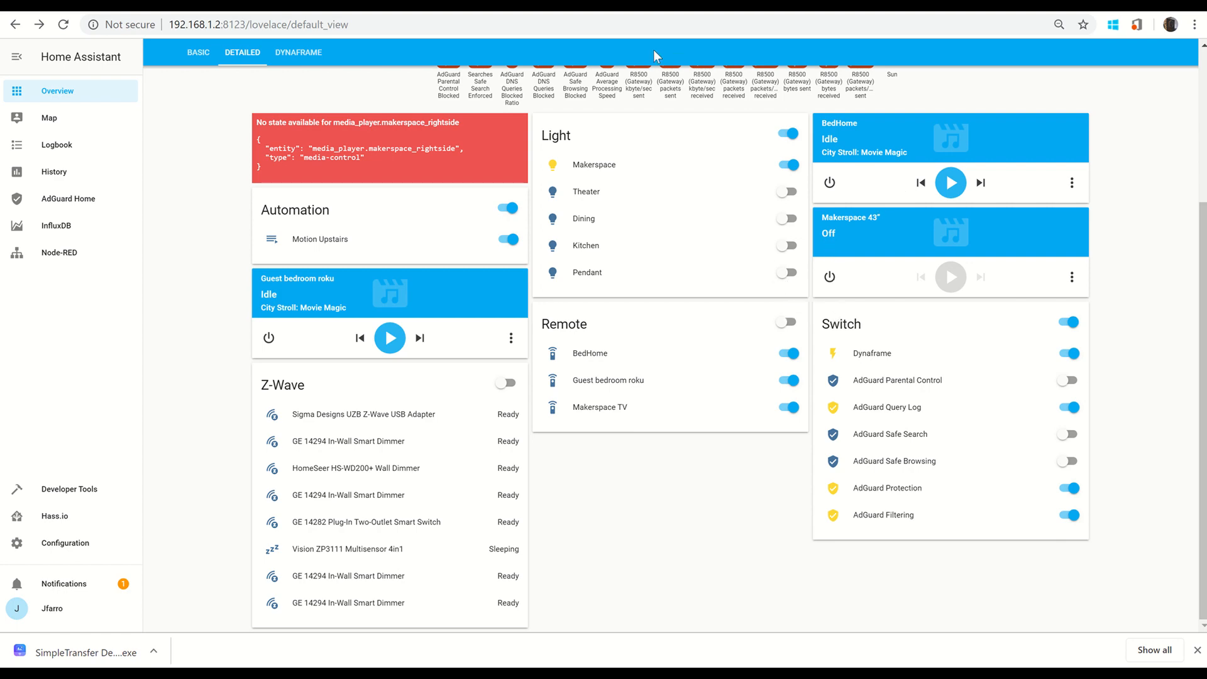
Look through the open integrations and Arduino pages, and show the Basic view of the Home Assistant overview
click(174, 18)
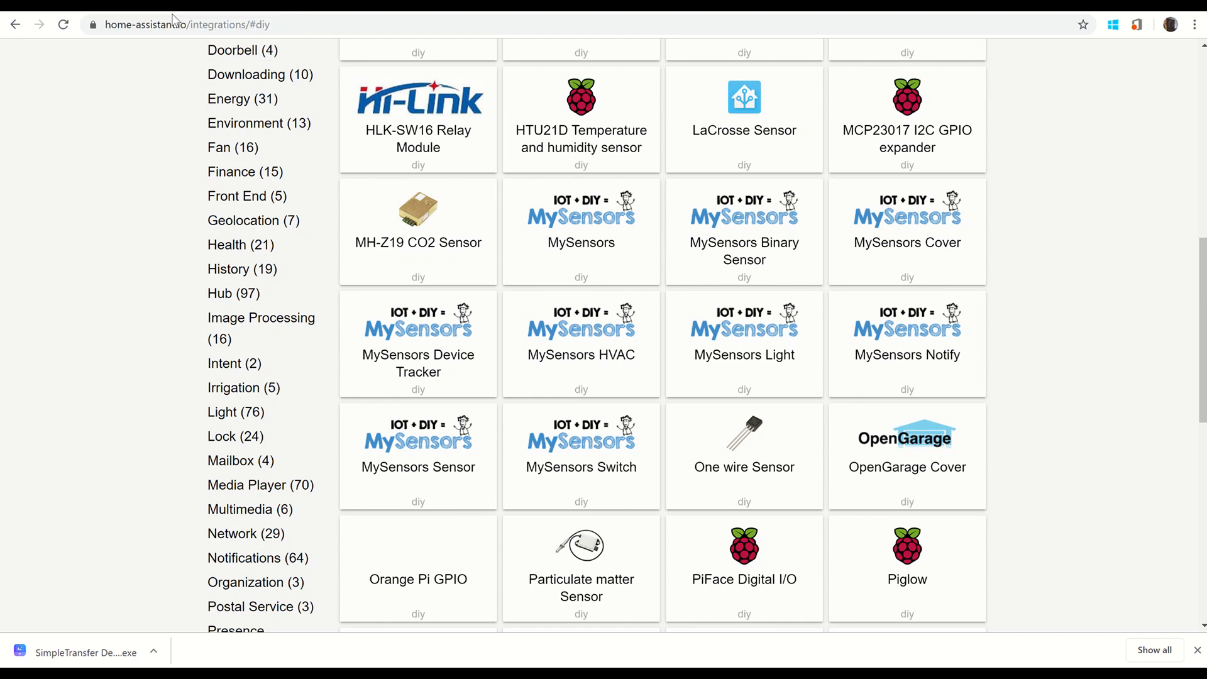
click(215, 13)
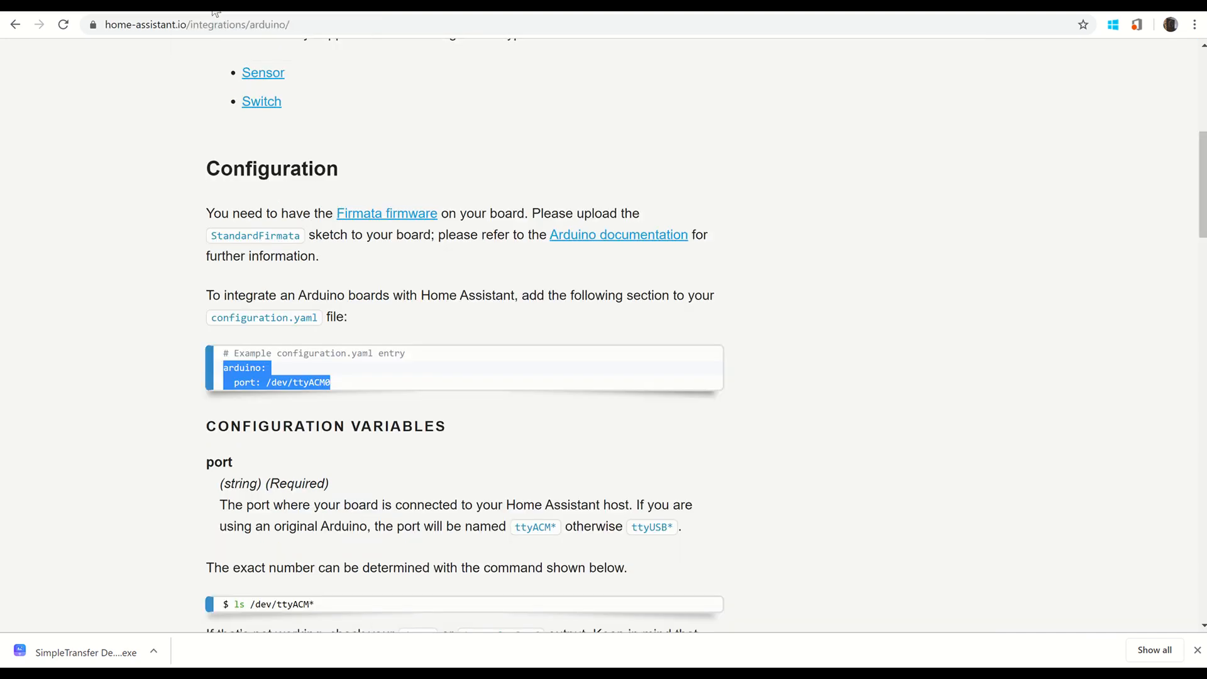
click(297, 13)
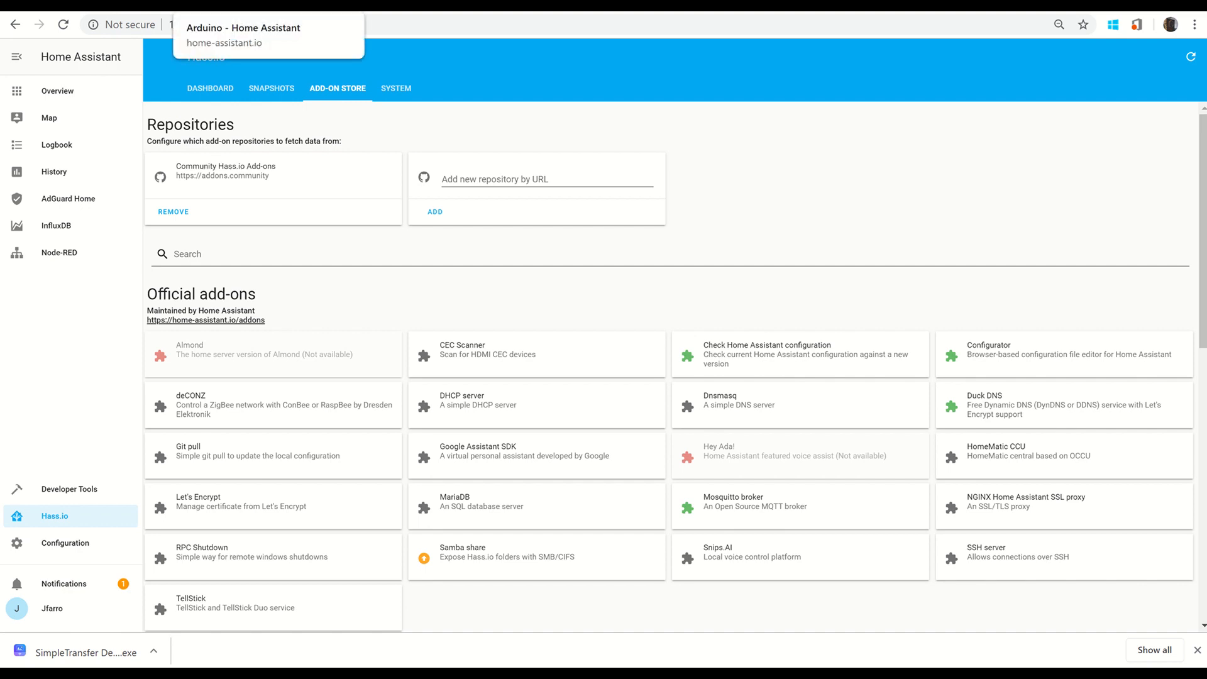
click(52, 94)
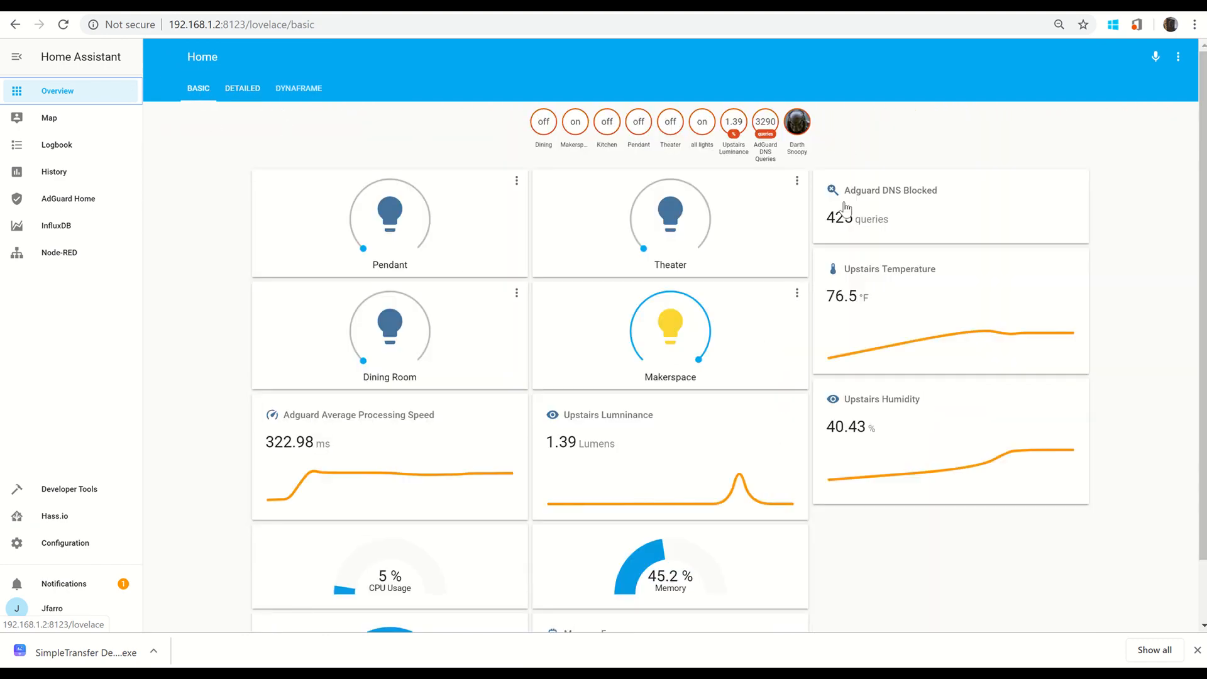
Open the Hass.io add-on store and look through the official and community add-ons
click(52, 525)
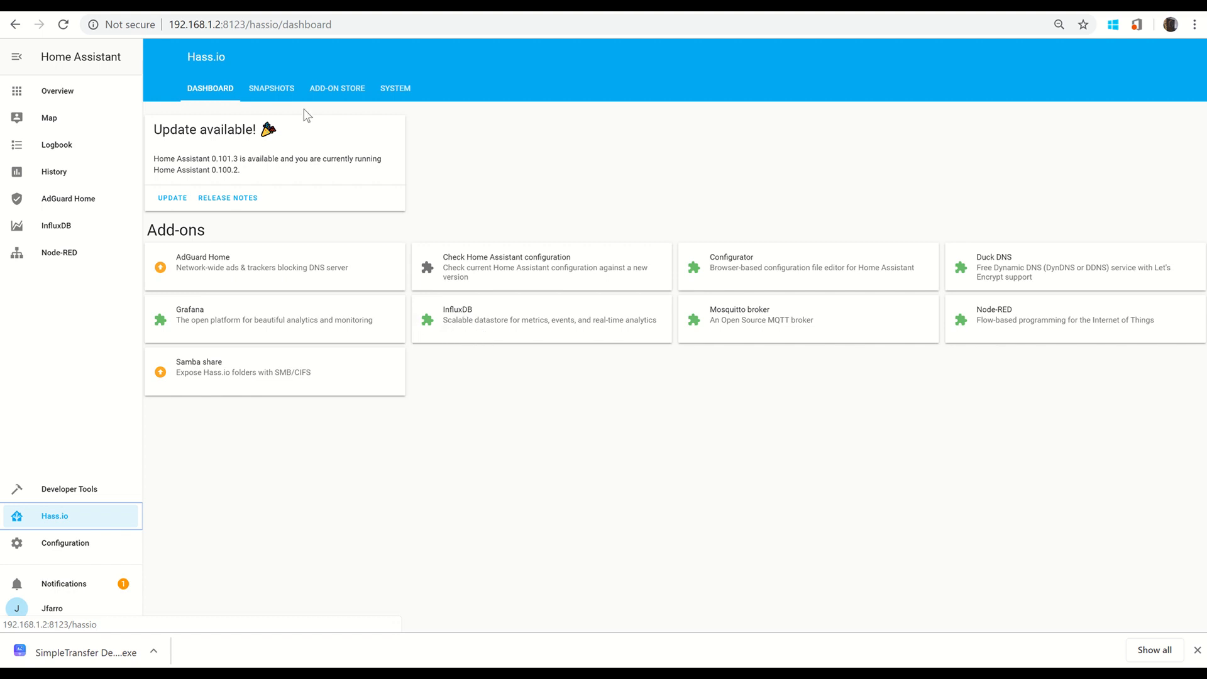
click(335, 97)
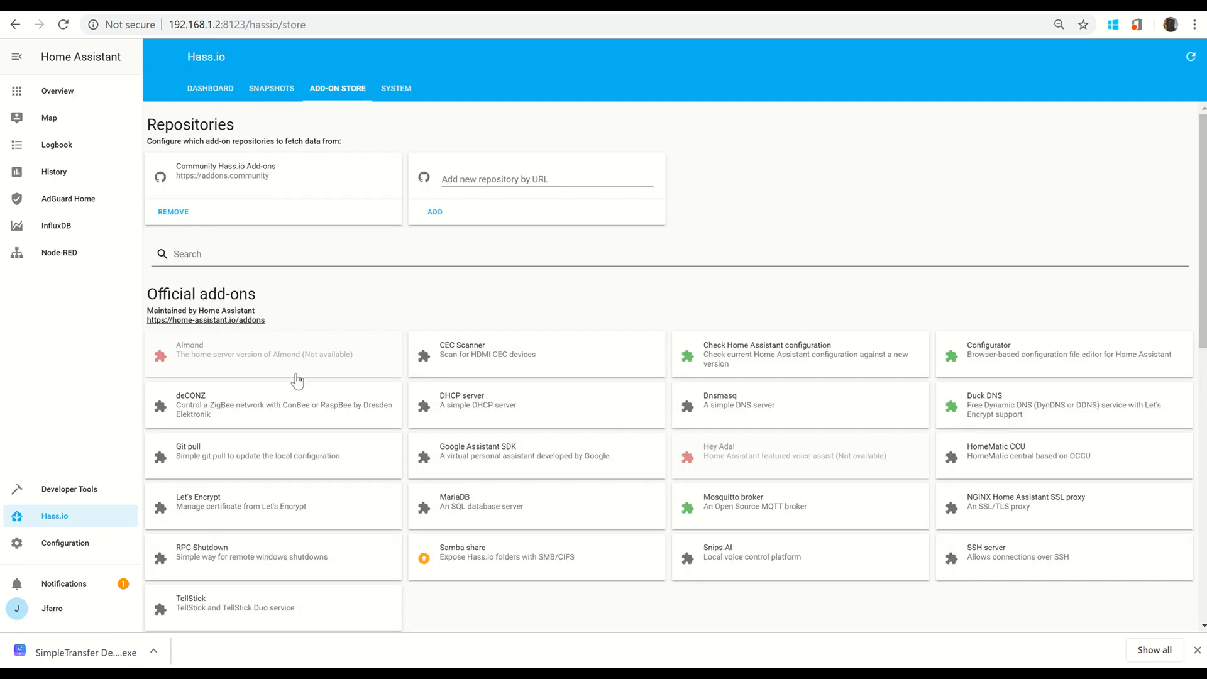
scroll(292, 378, down, 2)
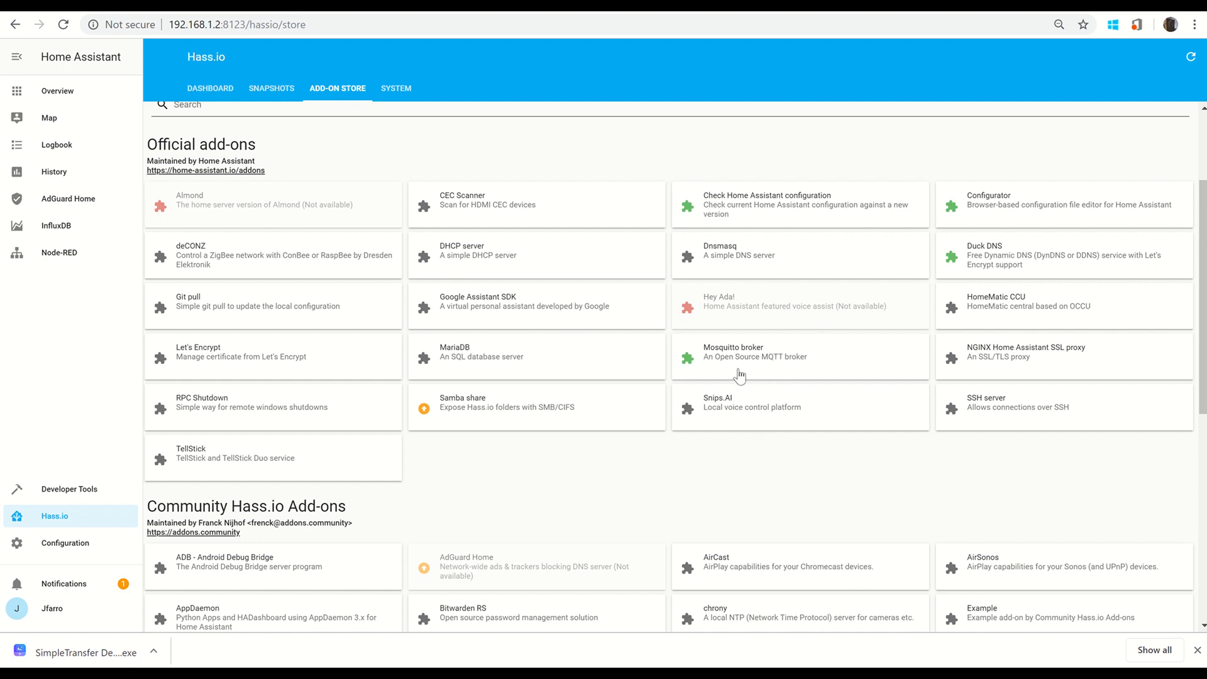
scroll(752, 415, down, 1)
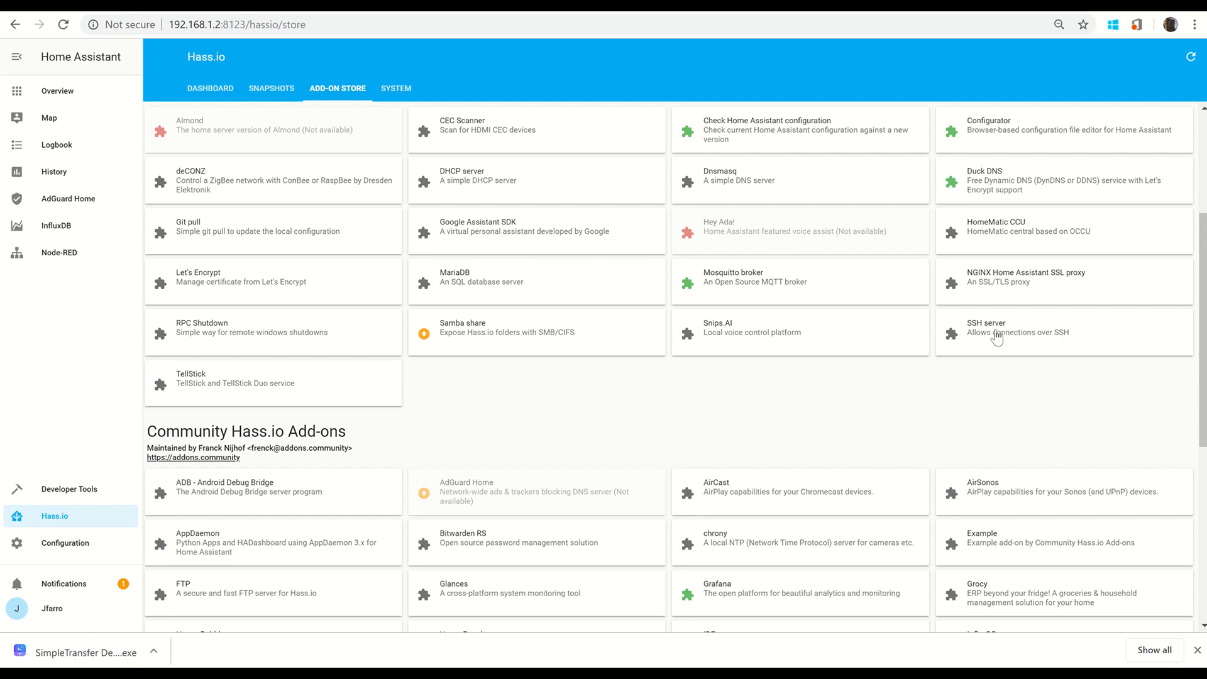
scroll(619, 418, down, 2)
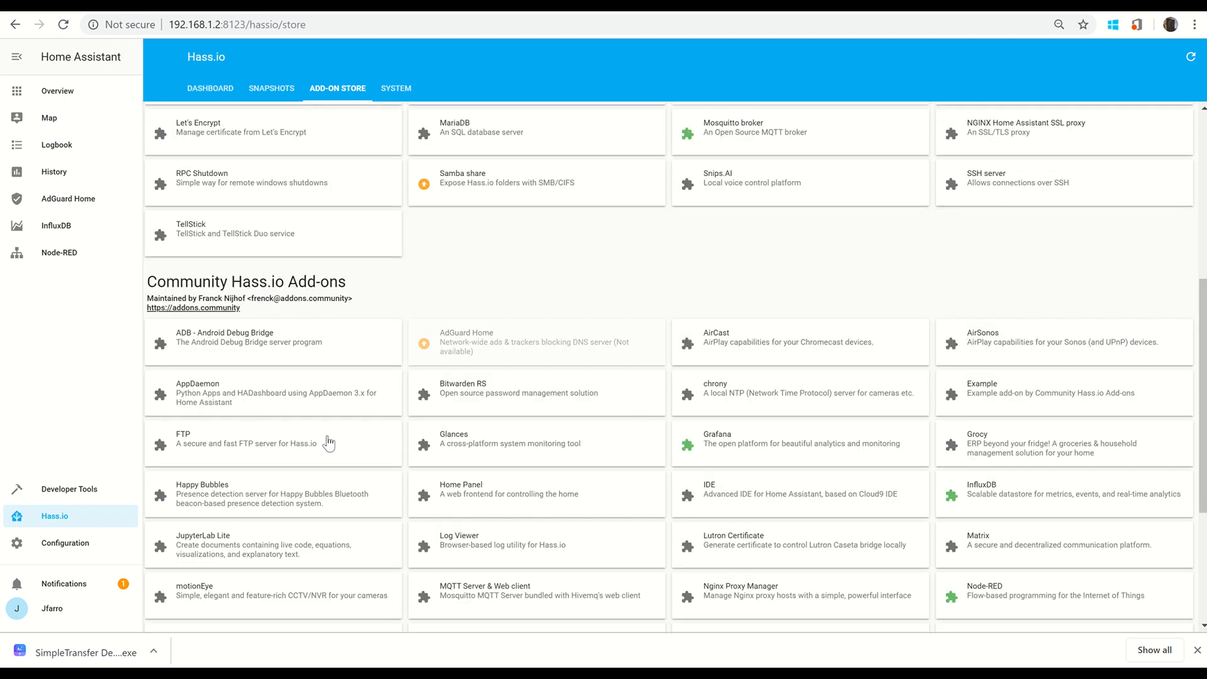
scroll(366, 484, down, 1)
scroll(471, 487, down, 2)
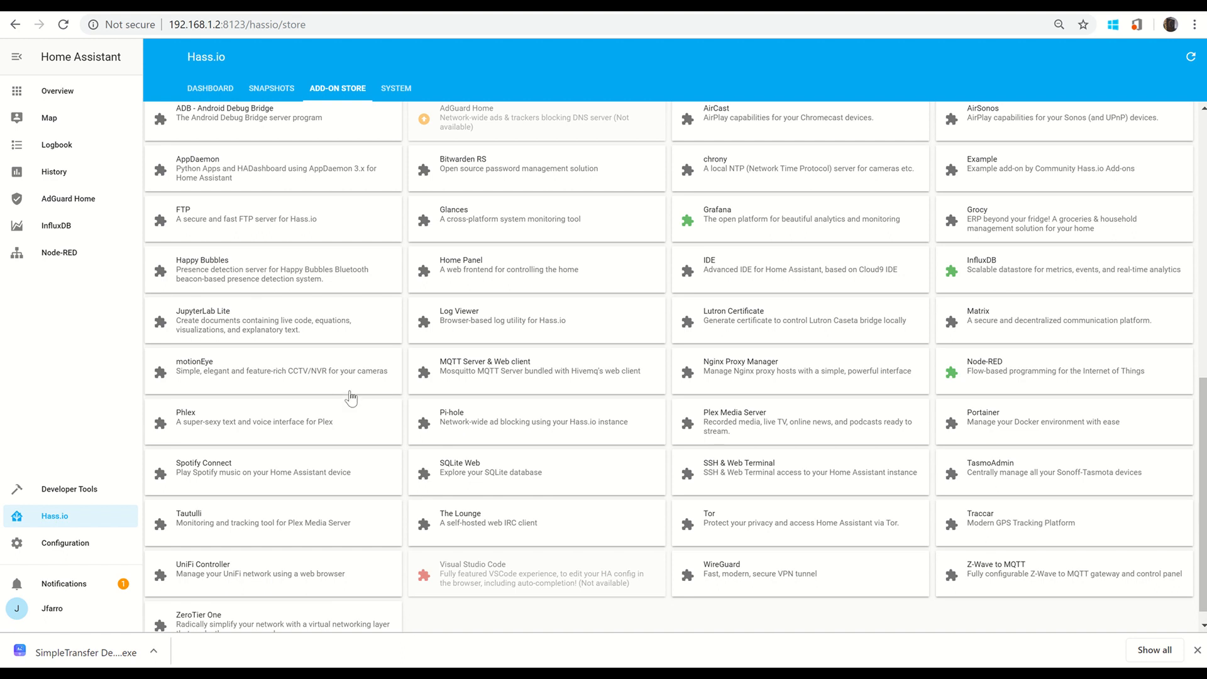
Switch to Node-RED and show the Makerspace Lighting flow
click(382, 7)
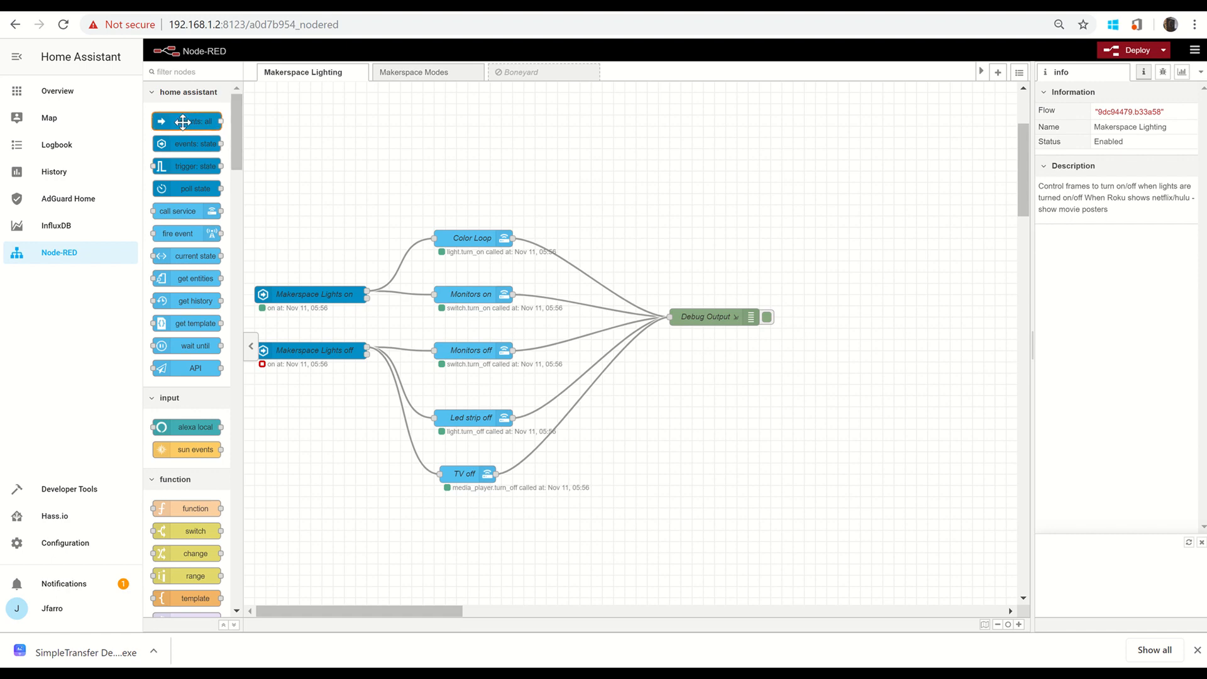
Add an events: all node above the Makerspace Lighting flow and review its name, server and event type properties without saving
drag(208, 122, 344, 142)
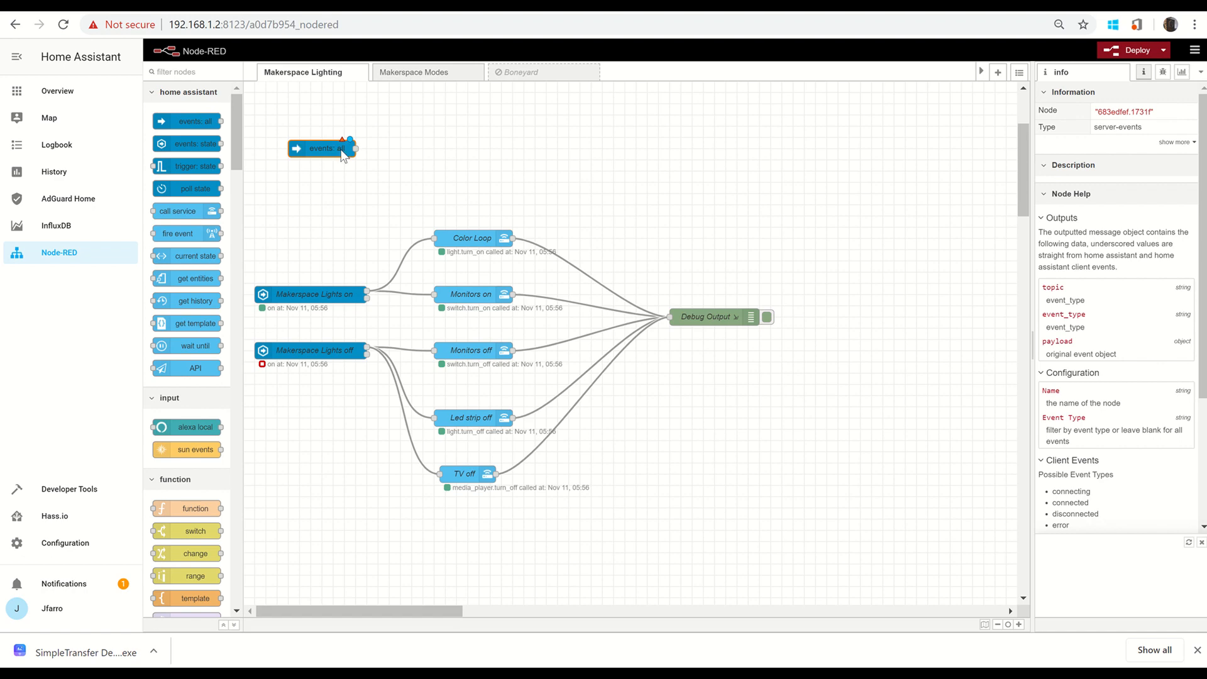
double_click(344, 144)
click(786, 186)
click(788, 187)
click(742, 157)
click(749, 208)
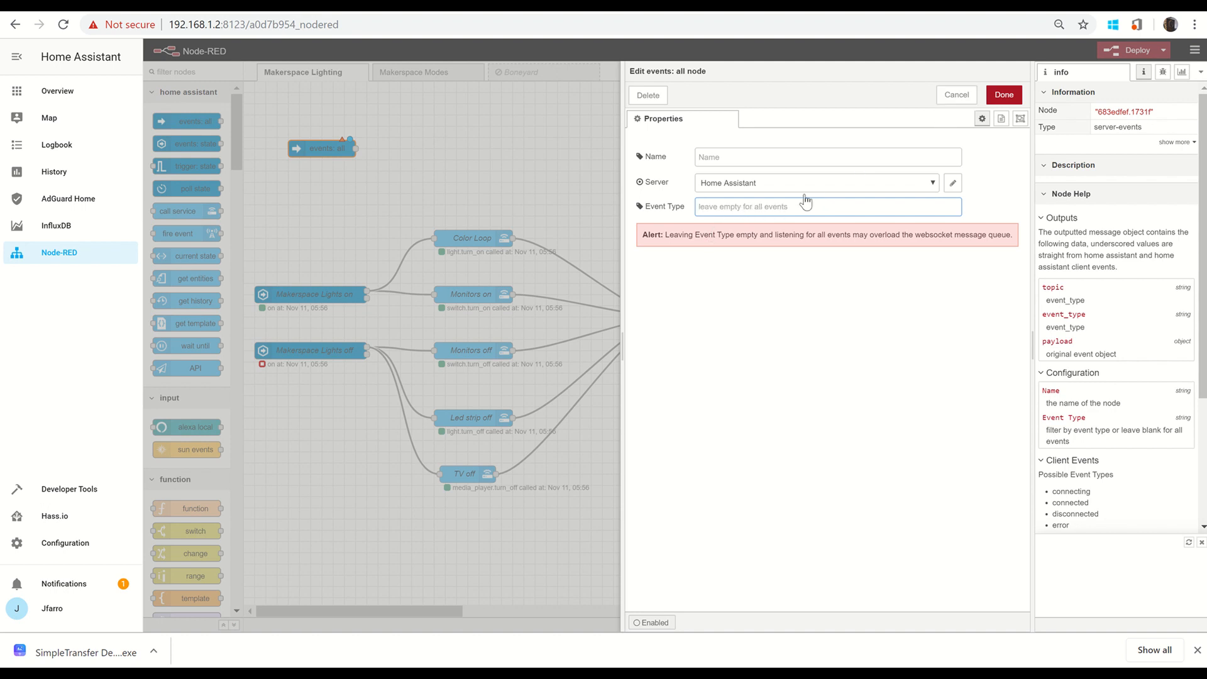
click(955, 95)
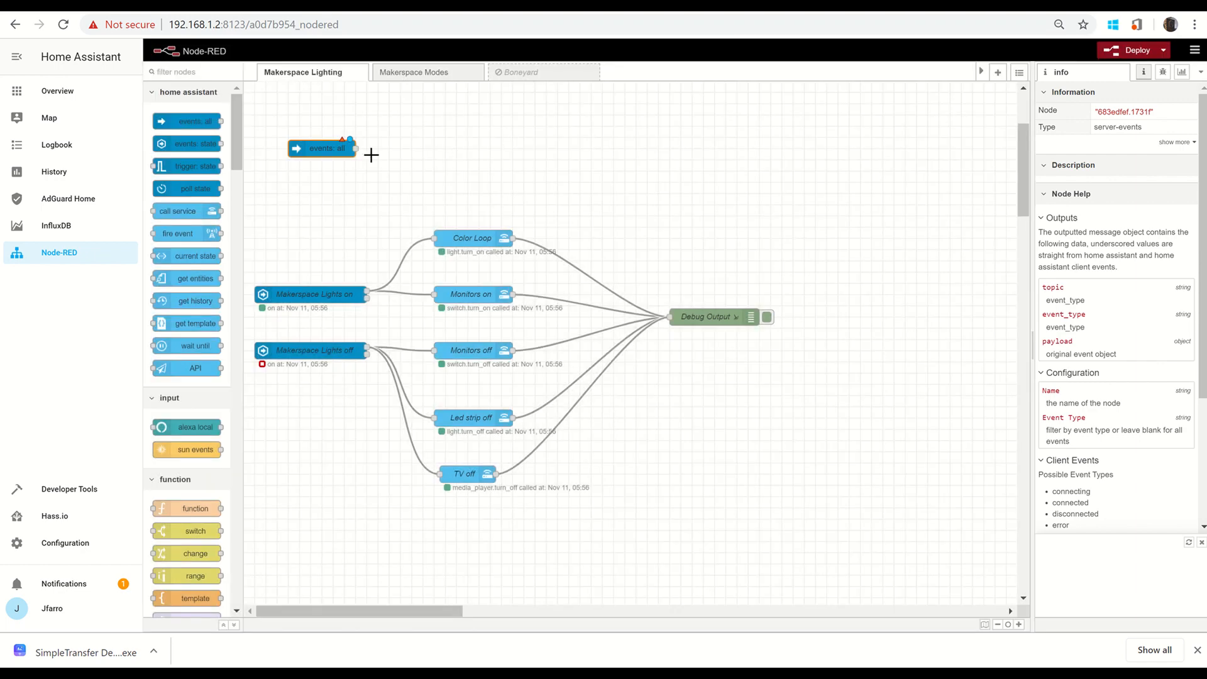
Add a call service node beside the events: all node and wire the event output to it
drag(186, 211, 464, 149)
drag(355, 148, 421, 160)
click(409, 174)
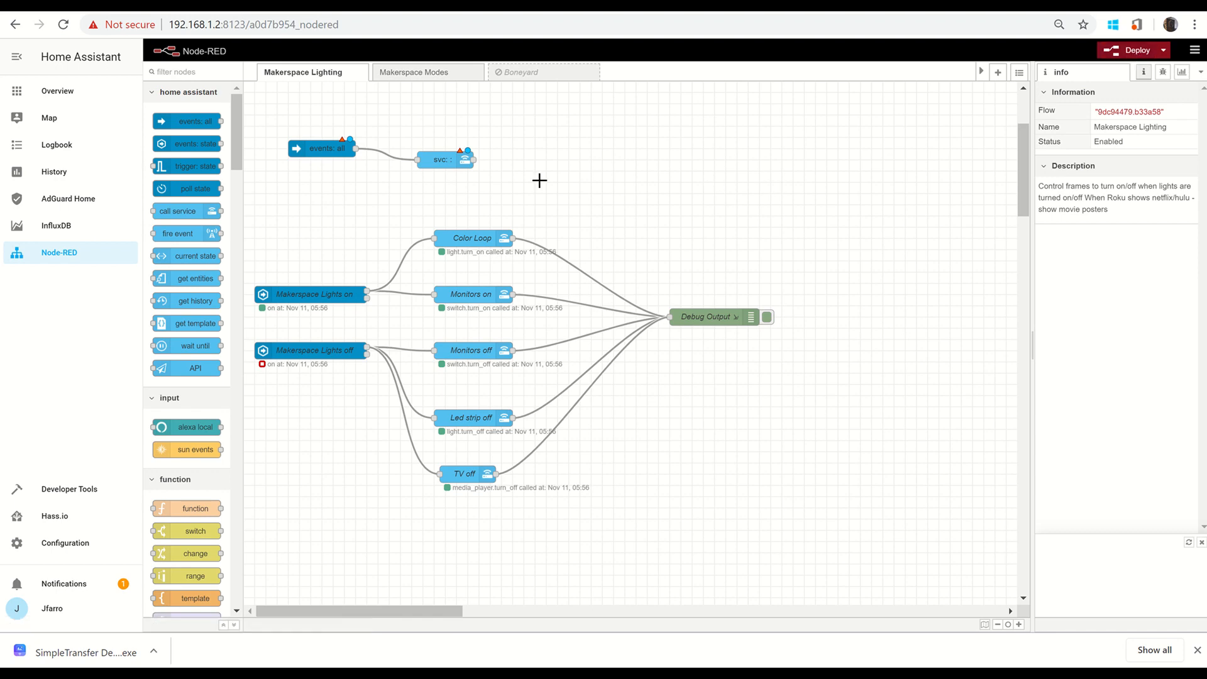
Delete the new call service node and the events: all node from the Makerspace Lighting flow
click(457, 161)
key(Delete)
click(352, 153)
key(Delete)
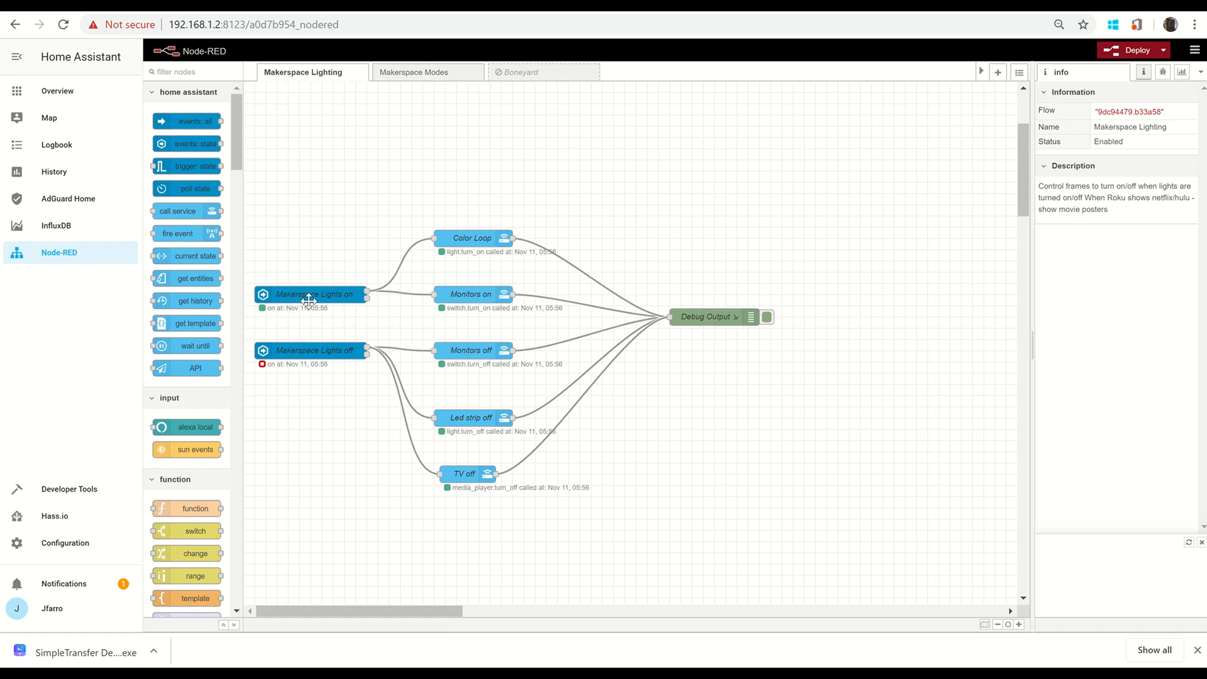
Inspect the Color Loop, Makerspace Lights off, Monitors off, Led strip off and TV off nodes, and show the debug messages
click(461, 239)
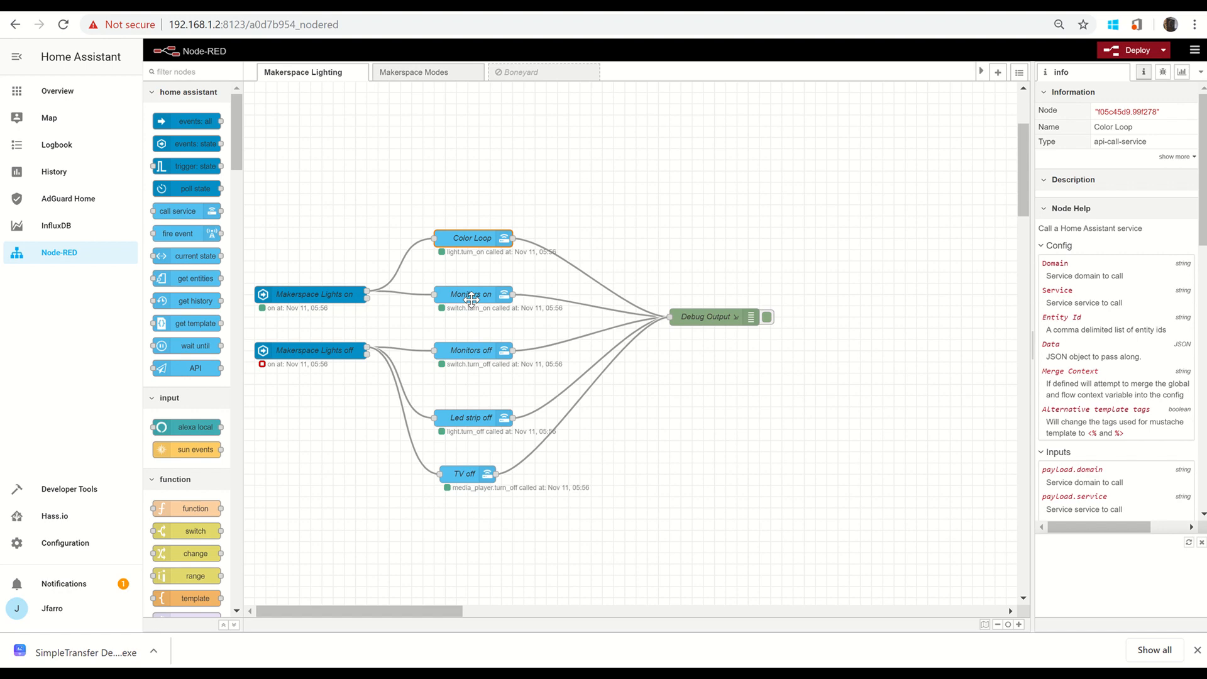
click(321, 358)
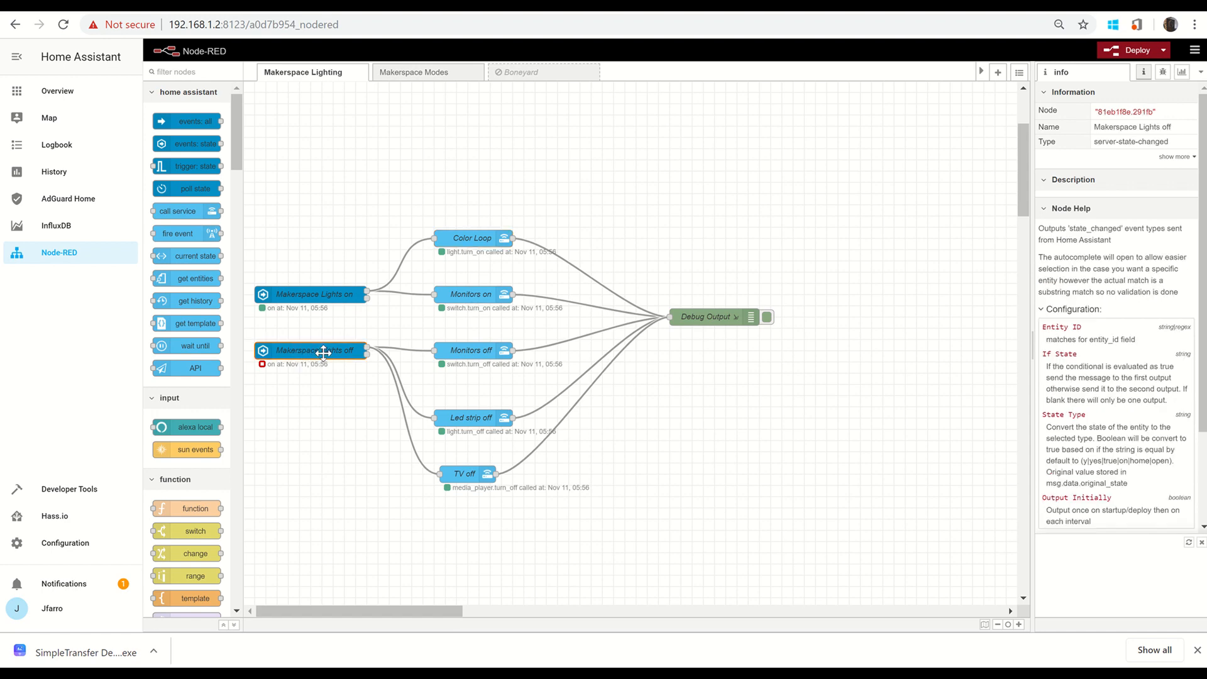
click(474, 354)
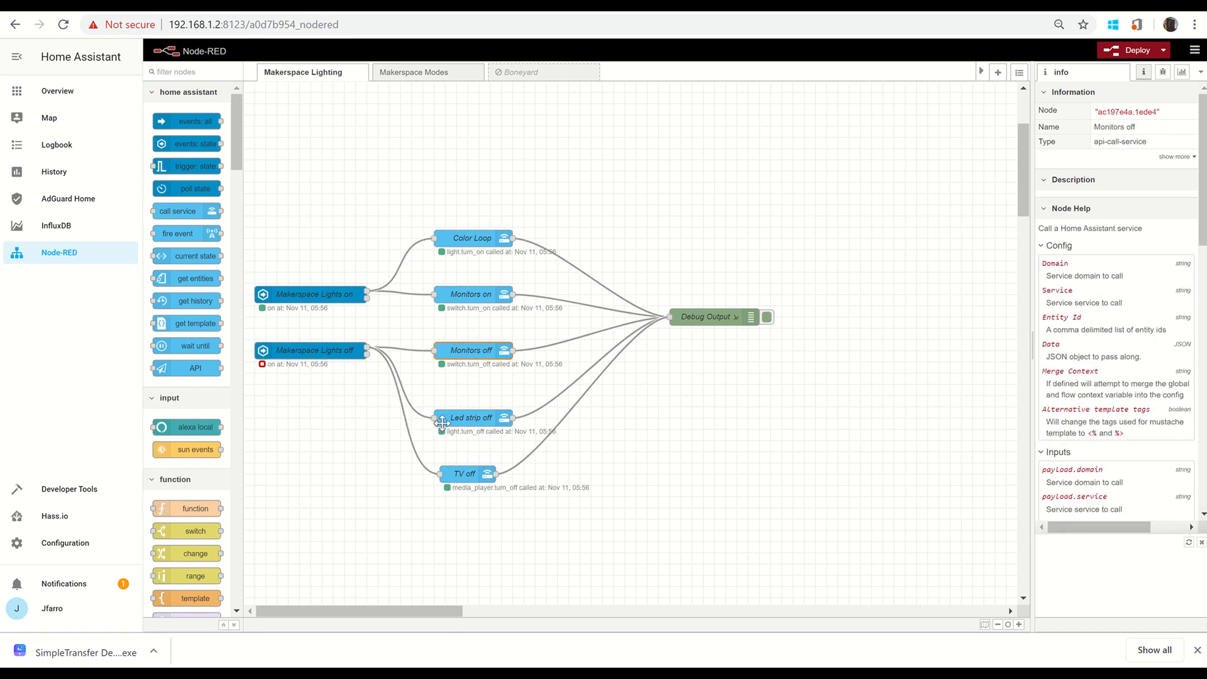
click(471, 421)
click(468, 476)
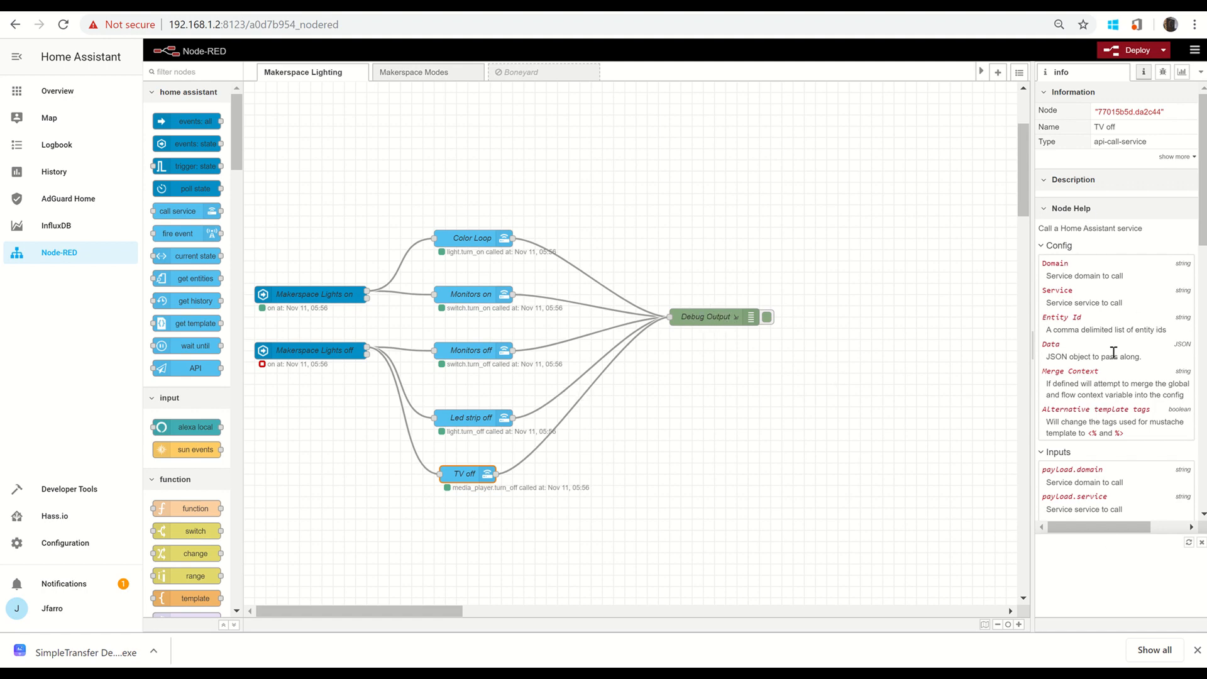
click(1162, 73)
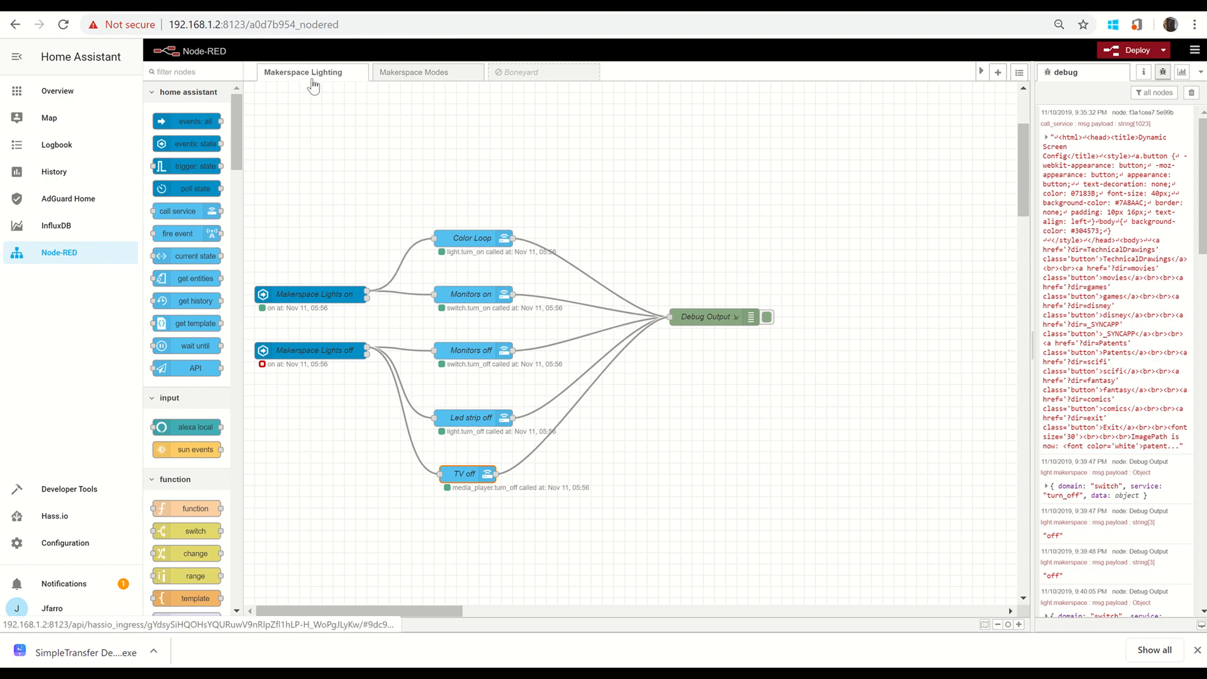
Open the Makerspace Modes flow and examine its scene branches from the event trigger through lighting, frames and TV actions
click(417, 85)
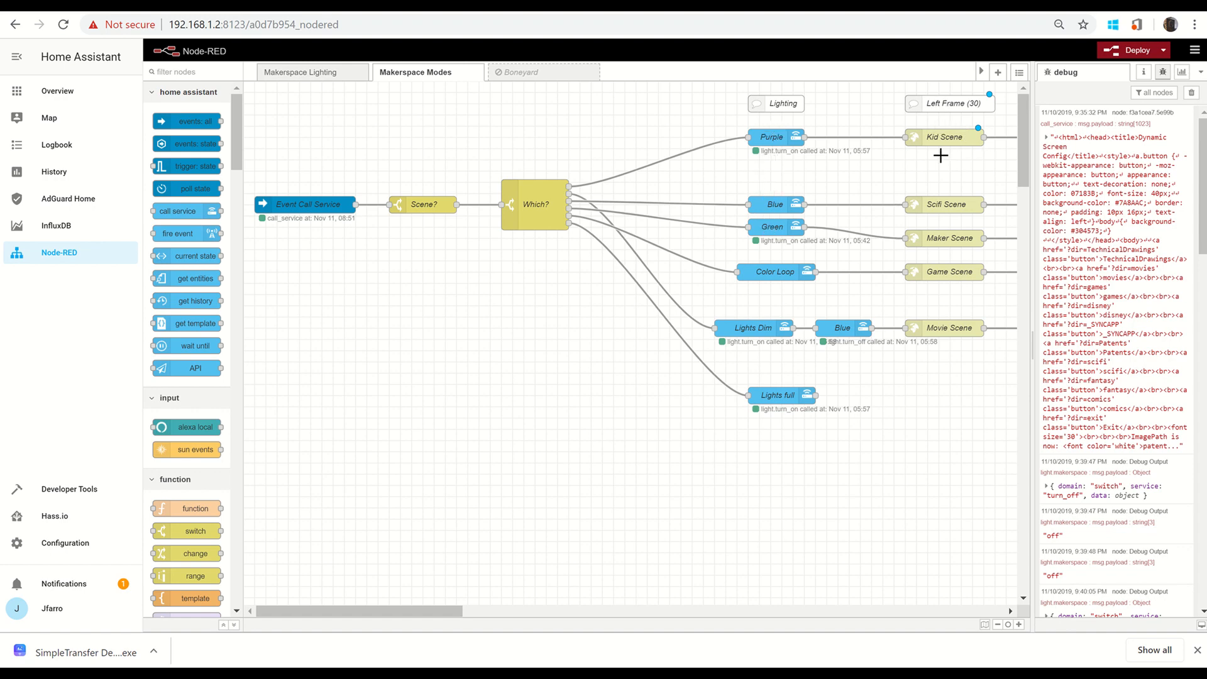
drag(443, 609, 559, 612)
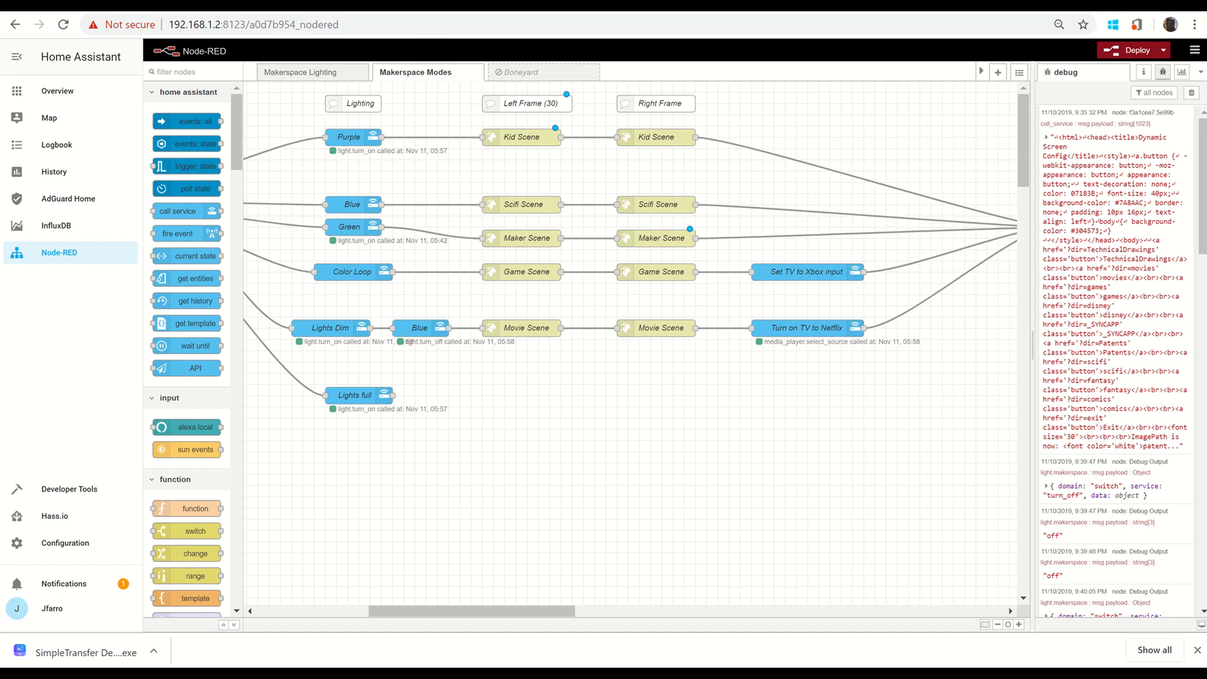
drag(488, 610, 394, 610)
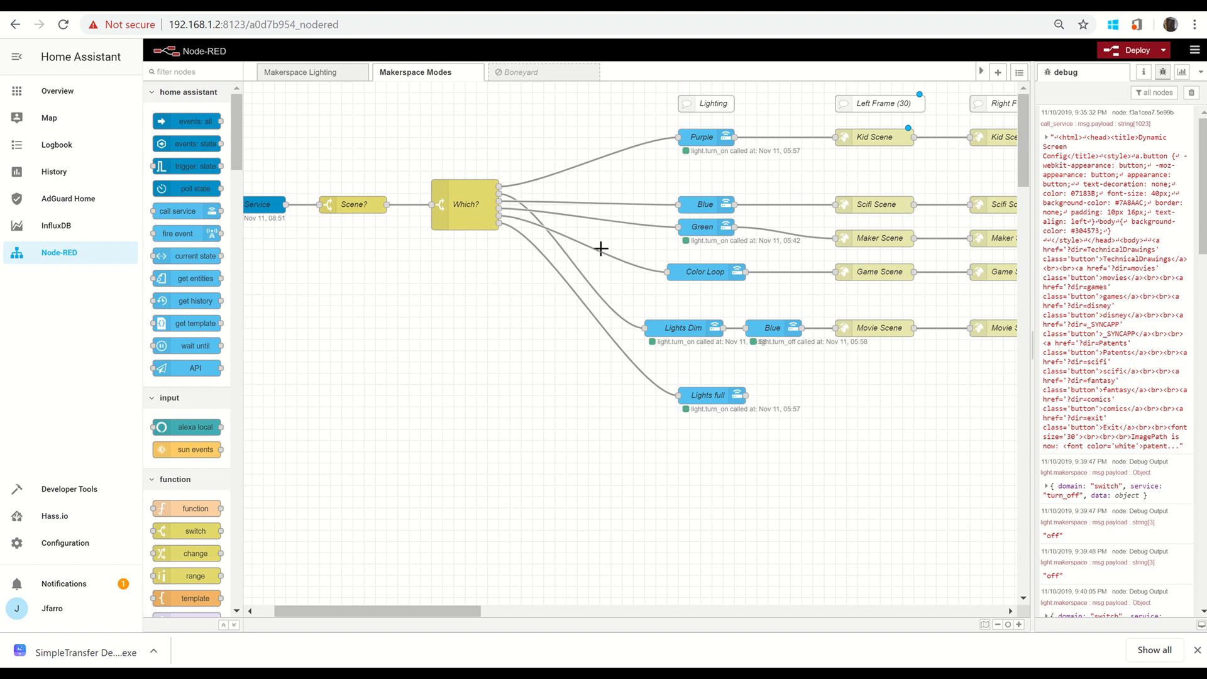
drag(434, 609, 536, 606)
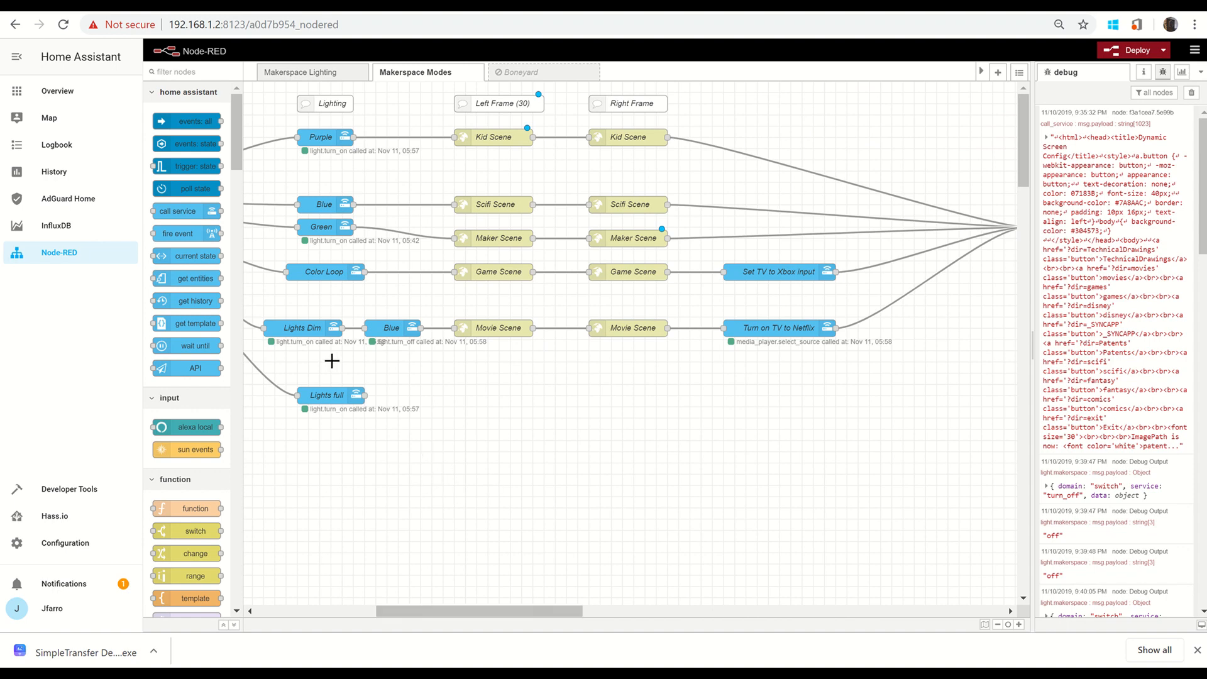
drag(494, 611, 444, 613)
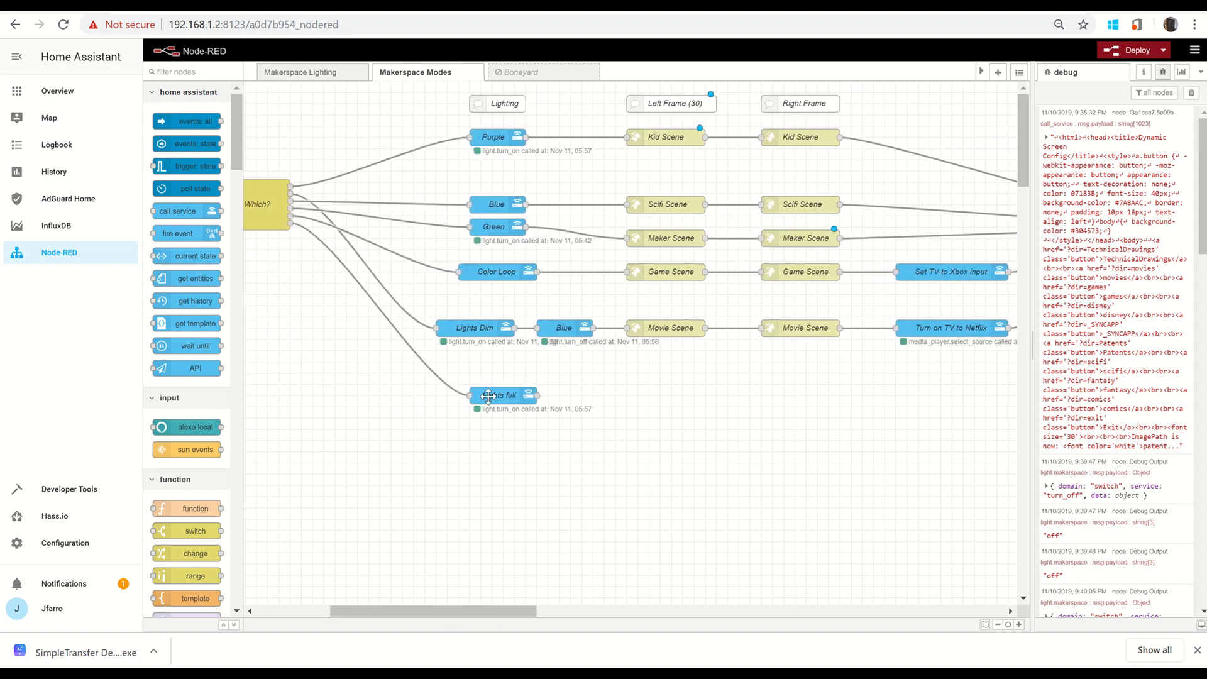
Go through the movie branch by selecting its Lights Dim, Blue and two Movie Scene nodes
click(470, 329)
click(565, 328)
click(804, 324)
click(684, 329)
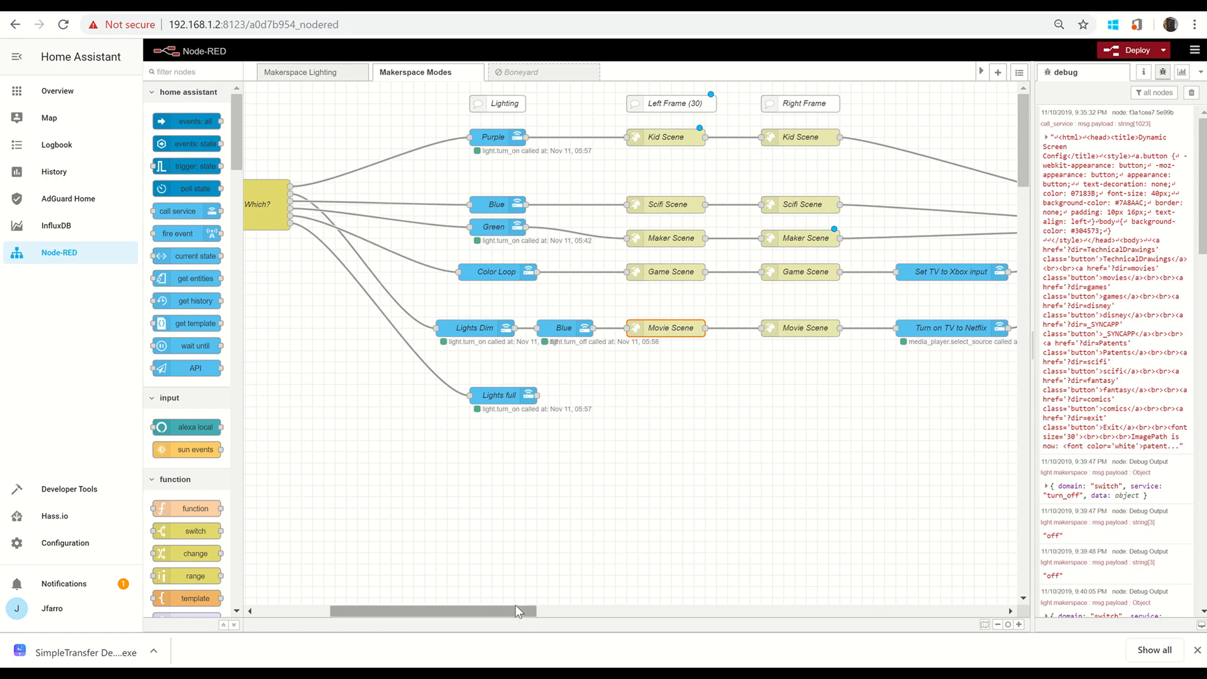
Open the Turn on TV to Netflix node, review its service call settings, and accept them as they are
drag(515, 609, 587, 610)
click(684, 329)
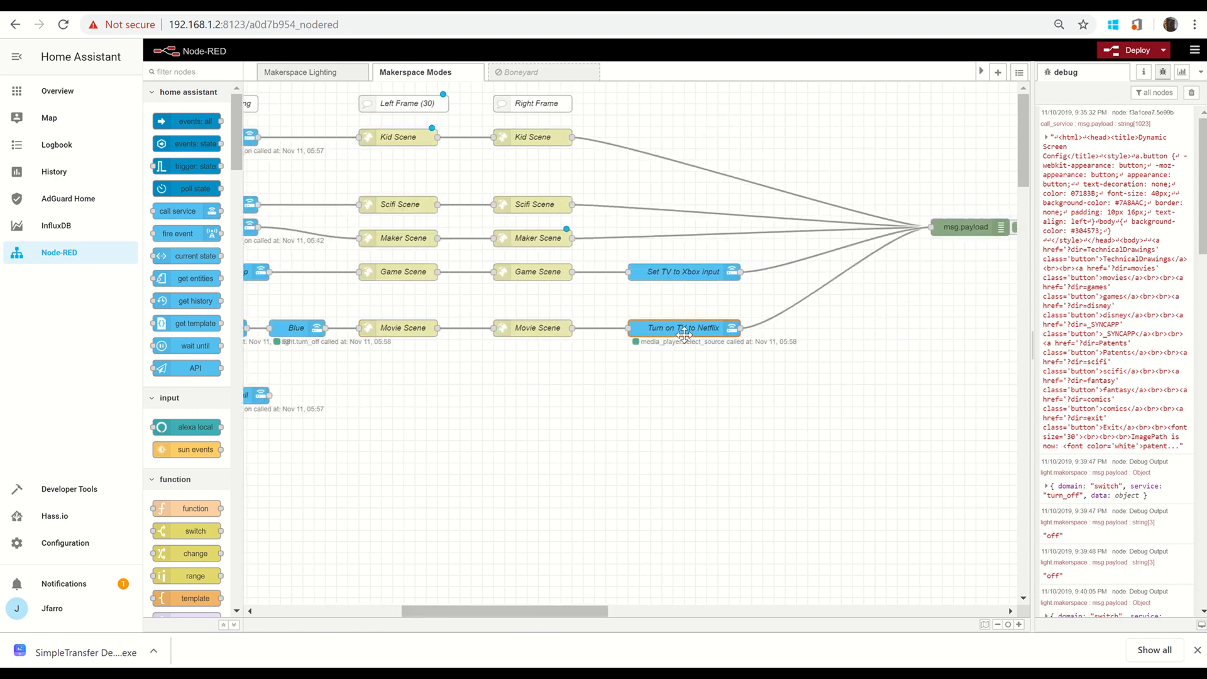
double_click(684, 332)
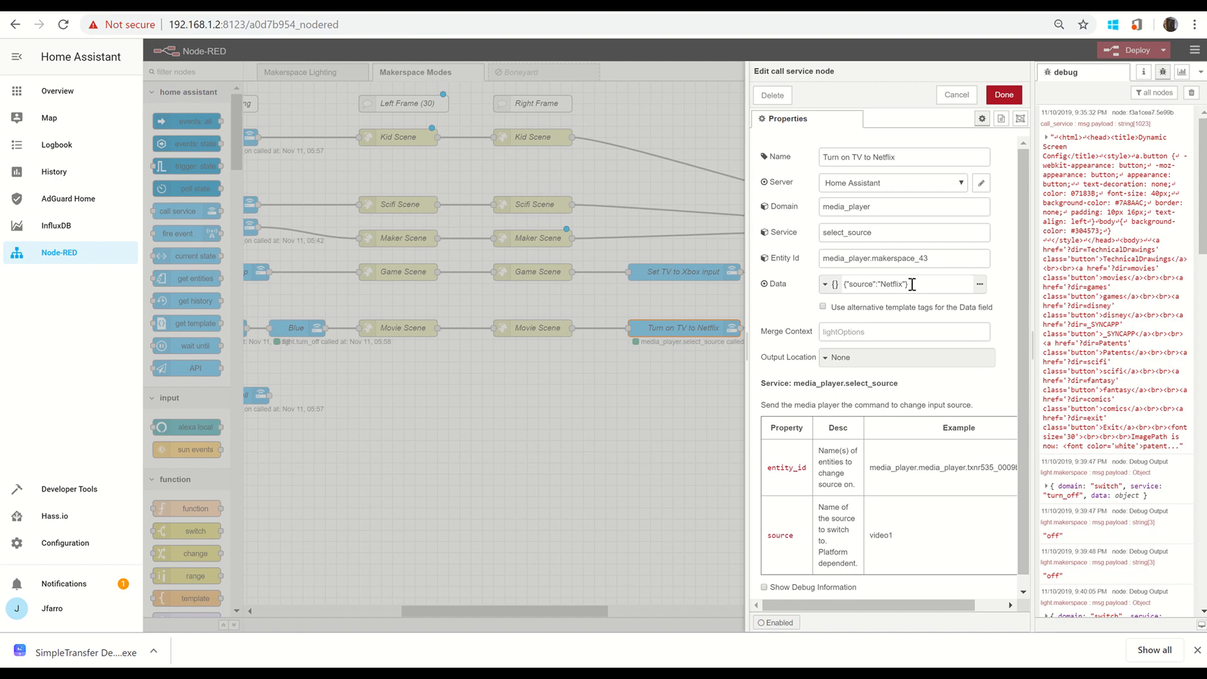
click(1004, 95)
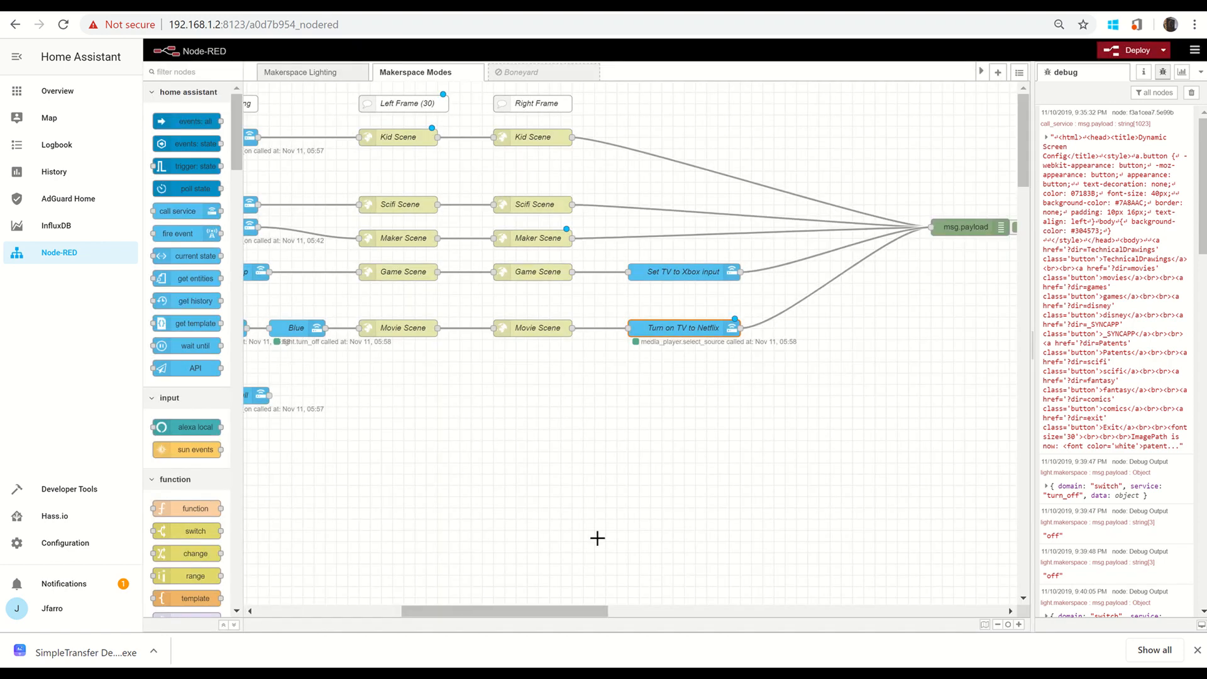
Review the Lights full branch and the Which? and Scene? nodes of the Makerspace Modes flow, with a brief look at the Boneyard flow
drag(562, 613, 520, 609)
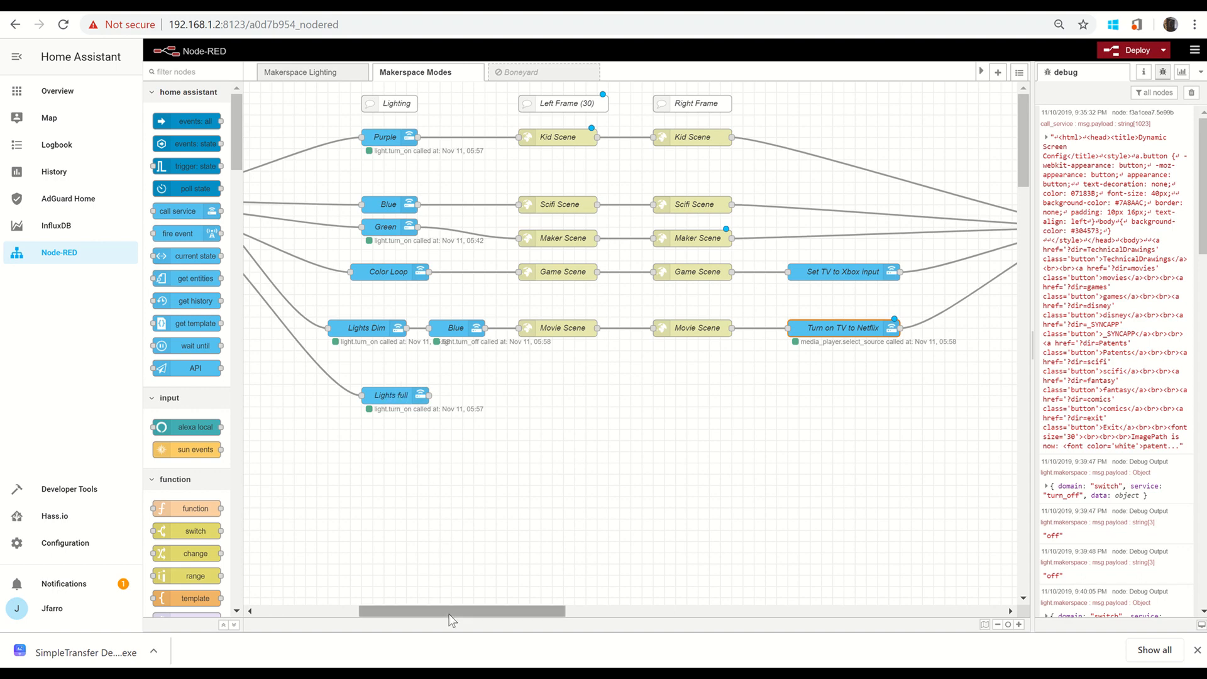
drag(455, 610, 405, 604)
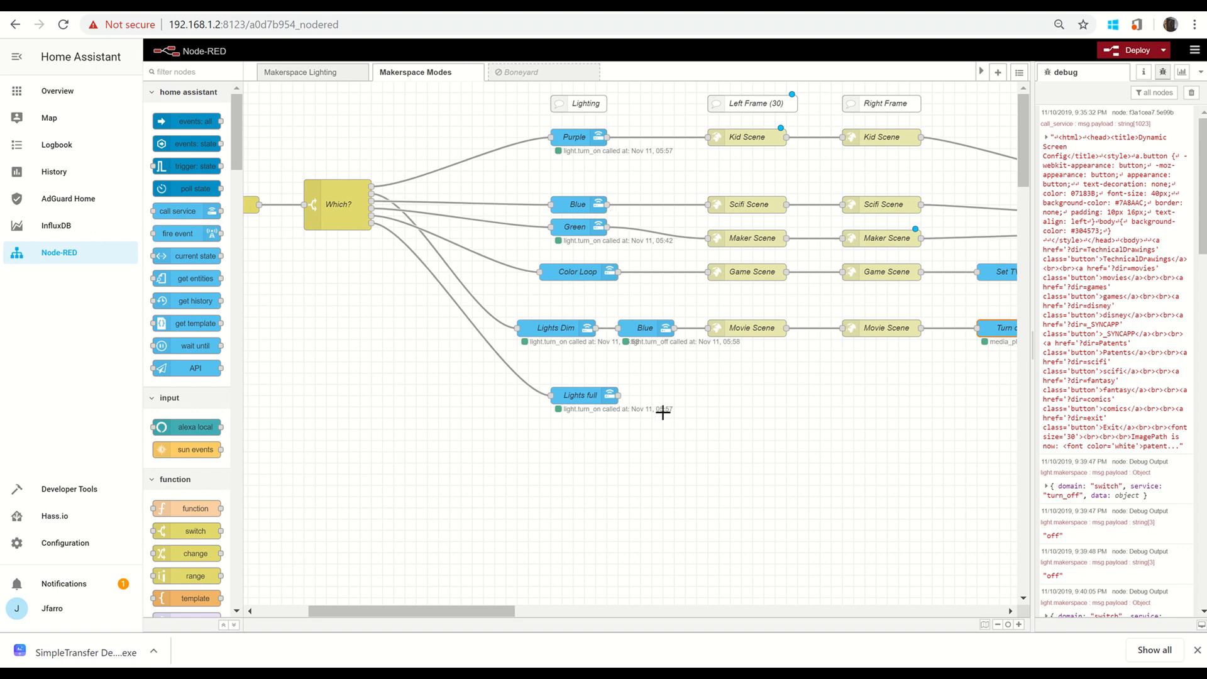
click(527, 74)
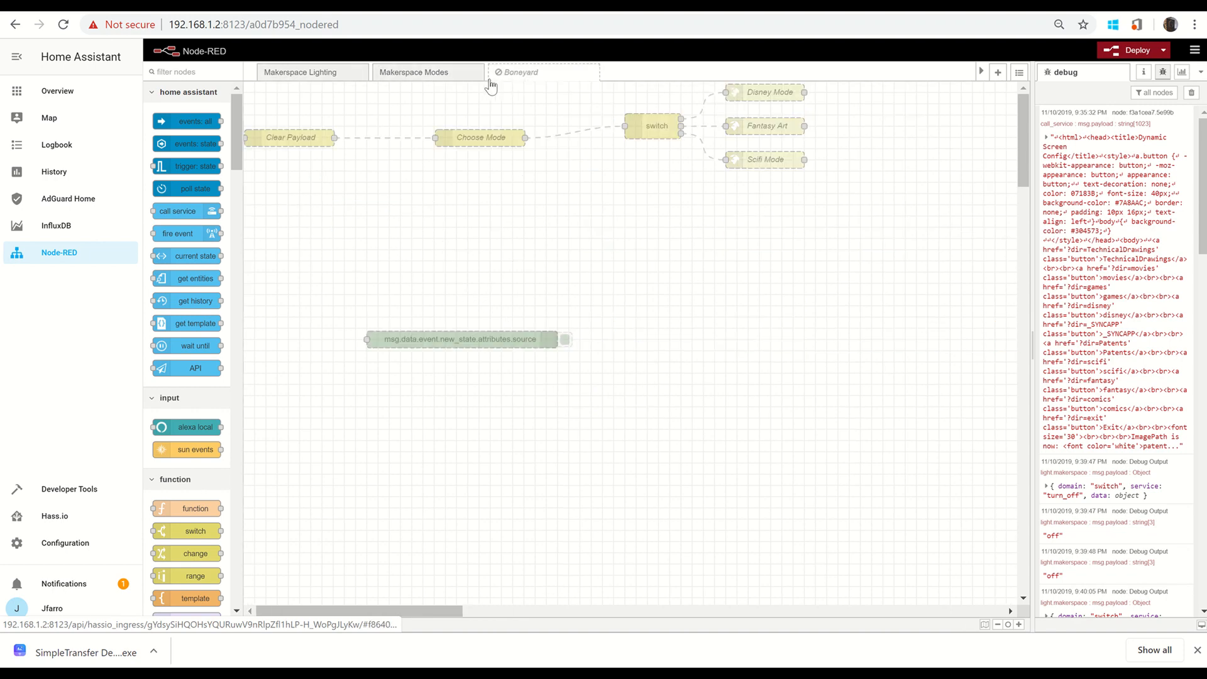
click(420, 76)
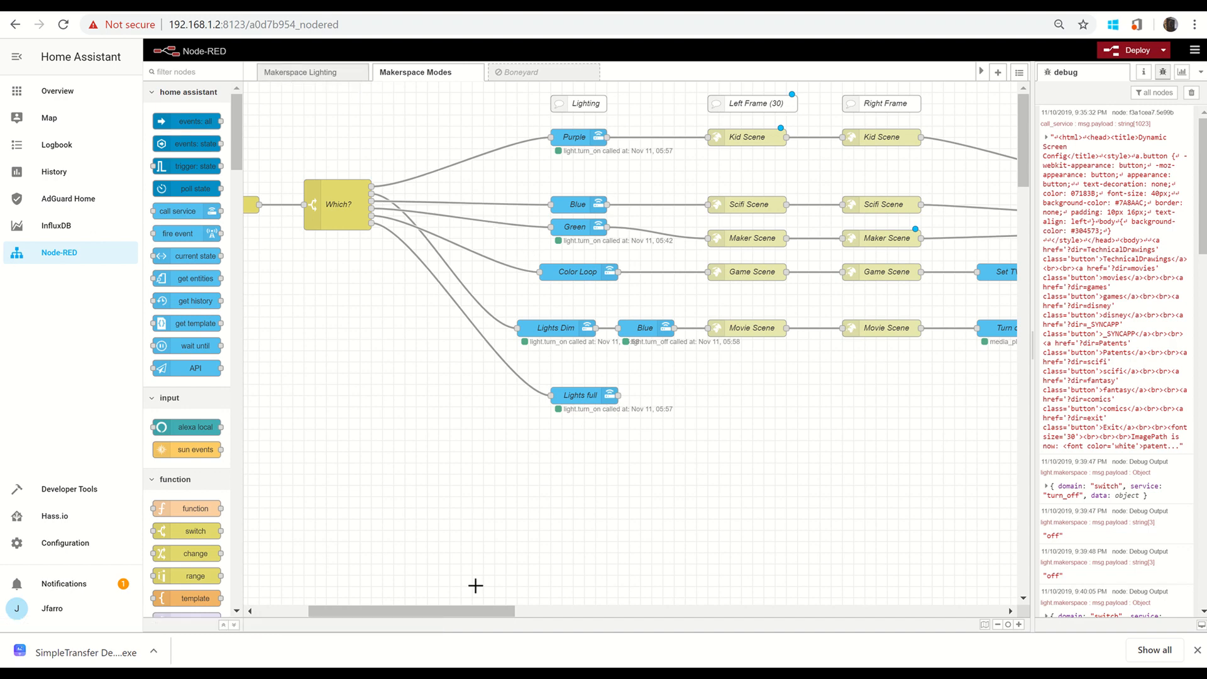
drag(461, 613, 418, 613)
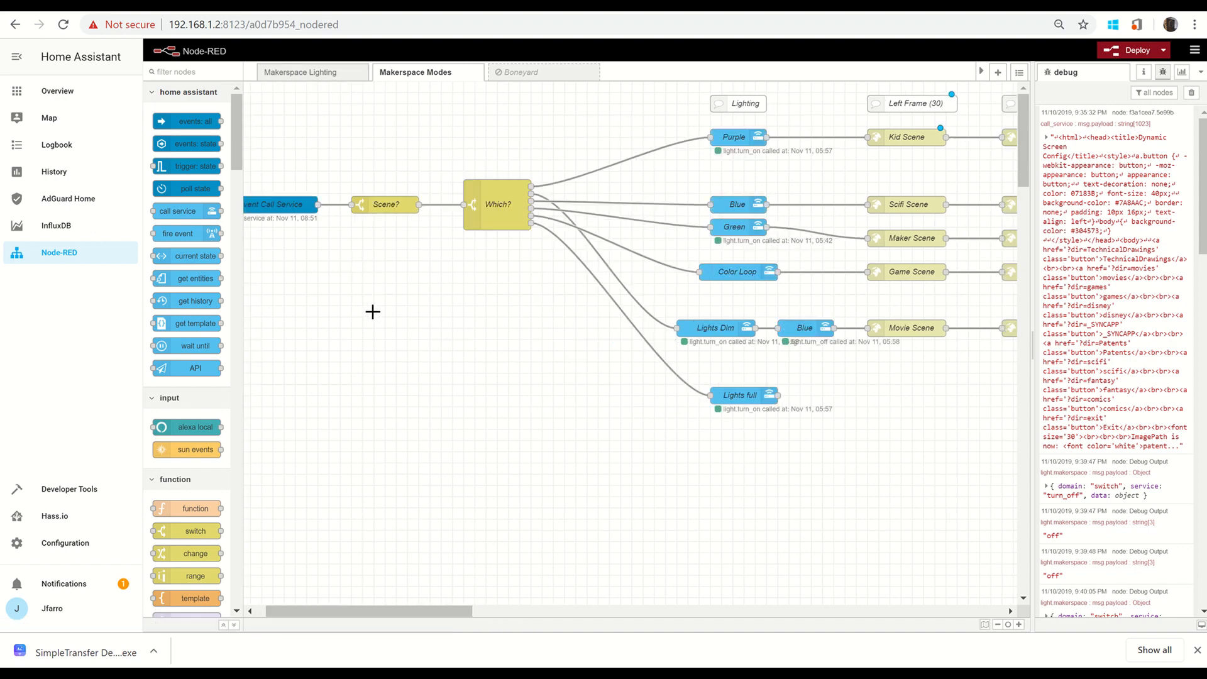
Place a get history node and a get entities node in the empty area below the Scene? node, and delete both
drag(196, 301, 307, 373)
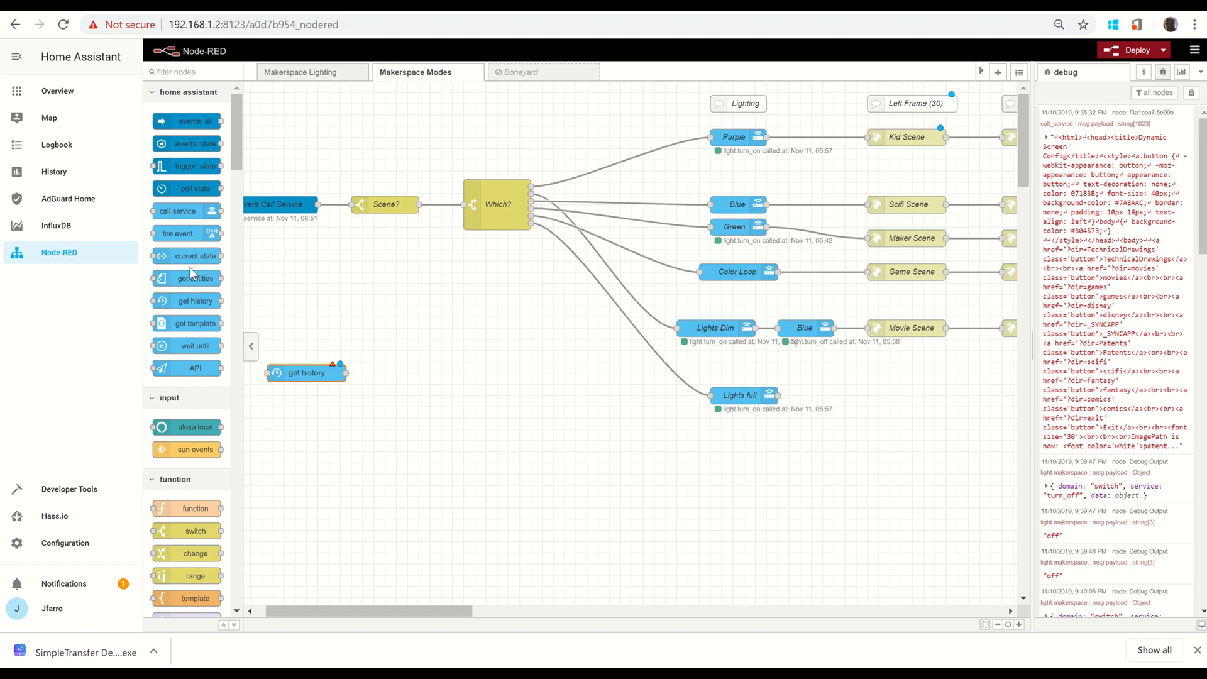
drag(196, 278, 369, 375)
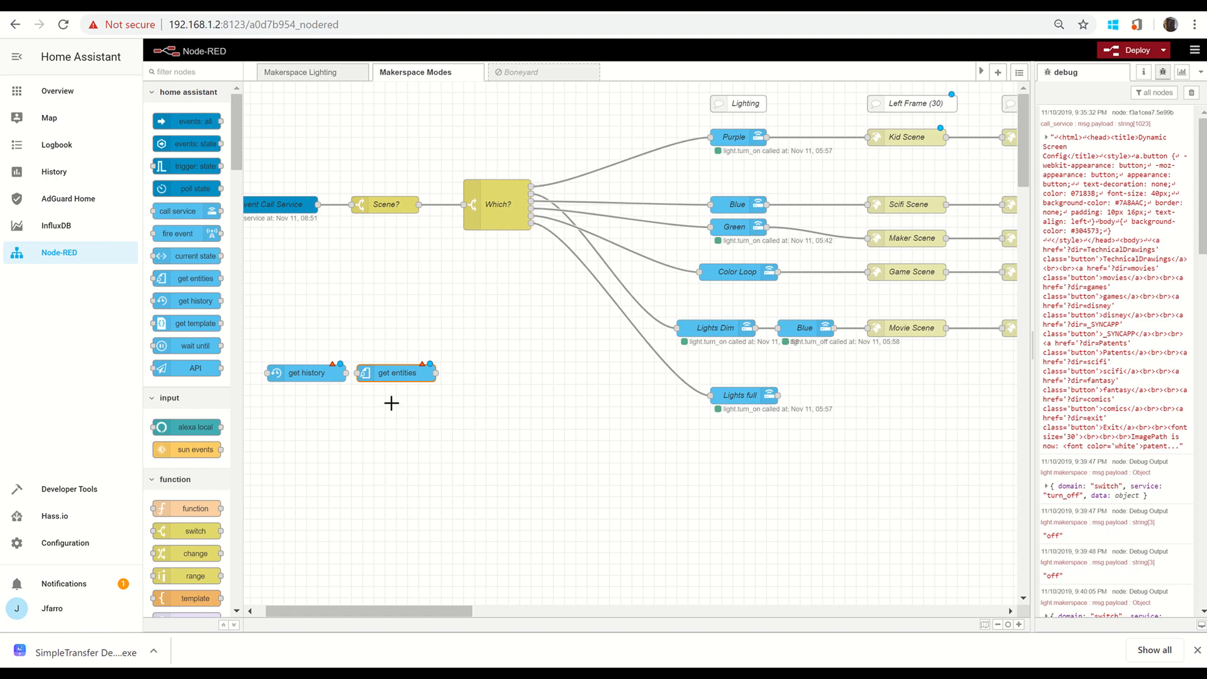
drag(259, 350, 365, 393)
key(Delete)
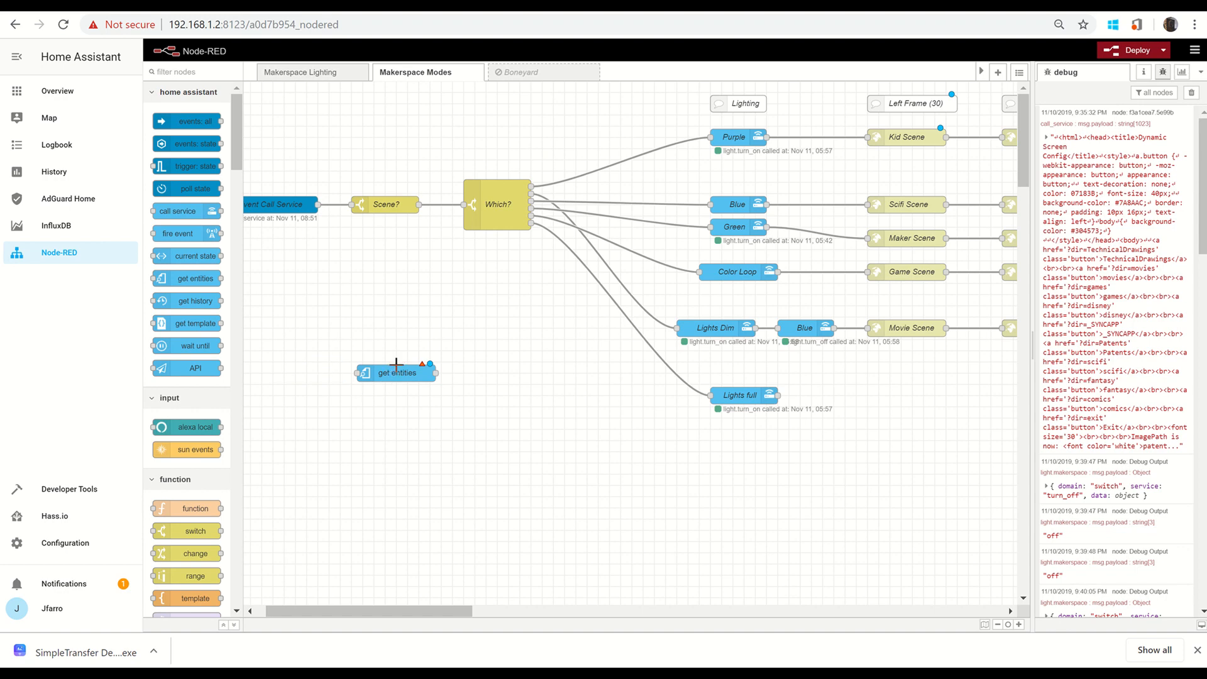
click(400, 374)
key(Delete)
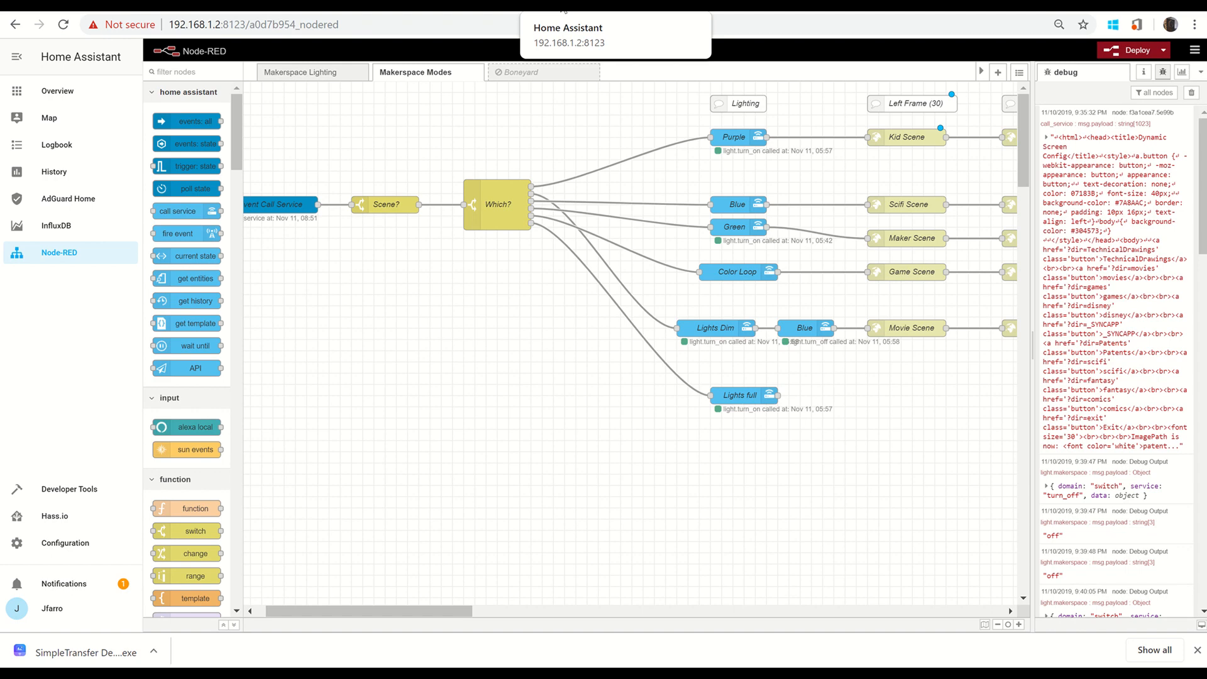
Switch to the Home dashboard and look over its Basic view and the pictures and switch card in the Dynaframe view
click(563, 10)
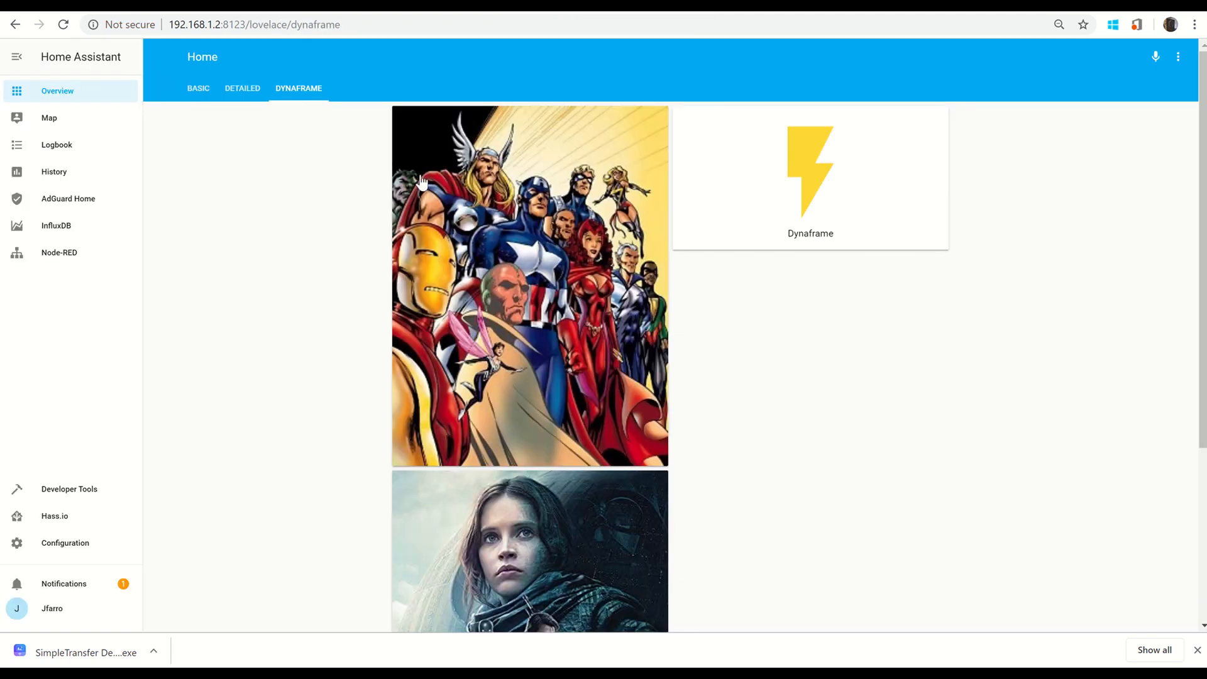
click(198, 97)
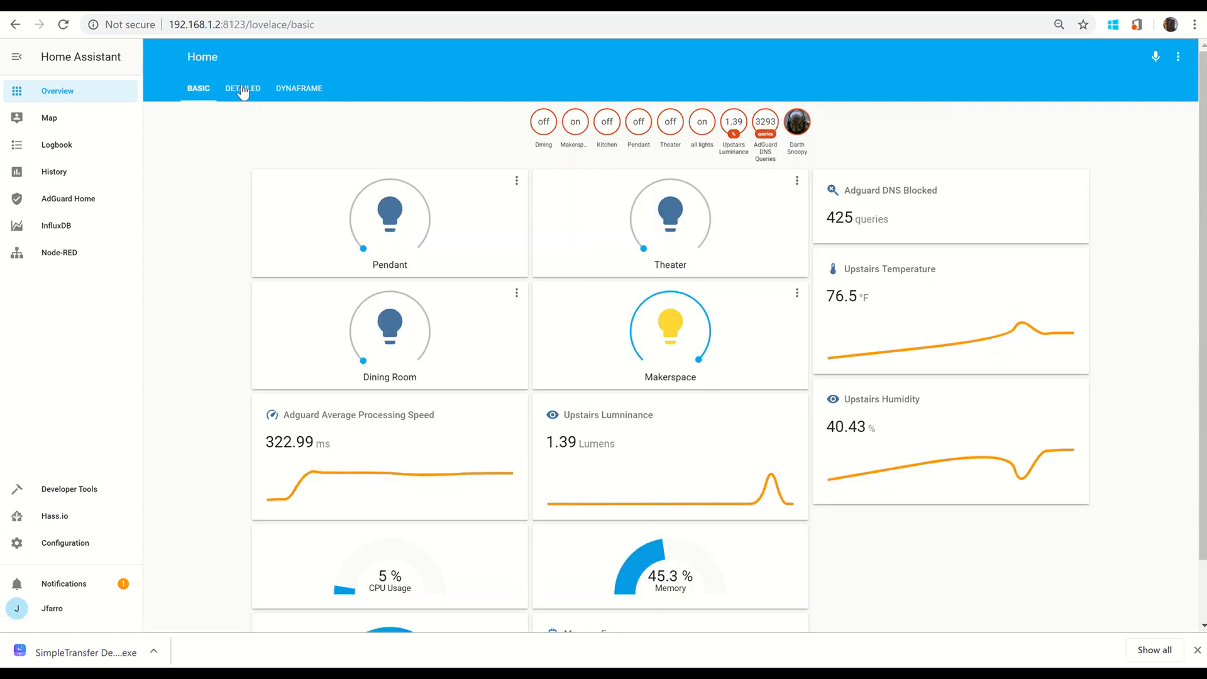
click(299, 93)
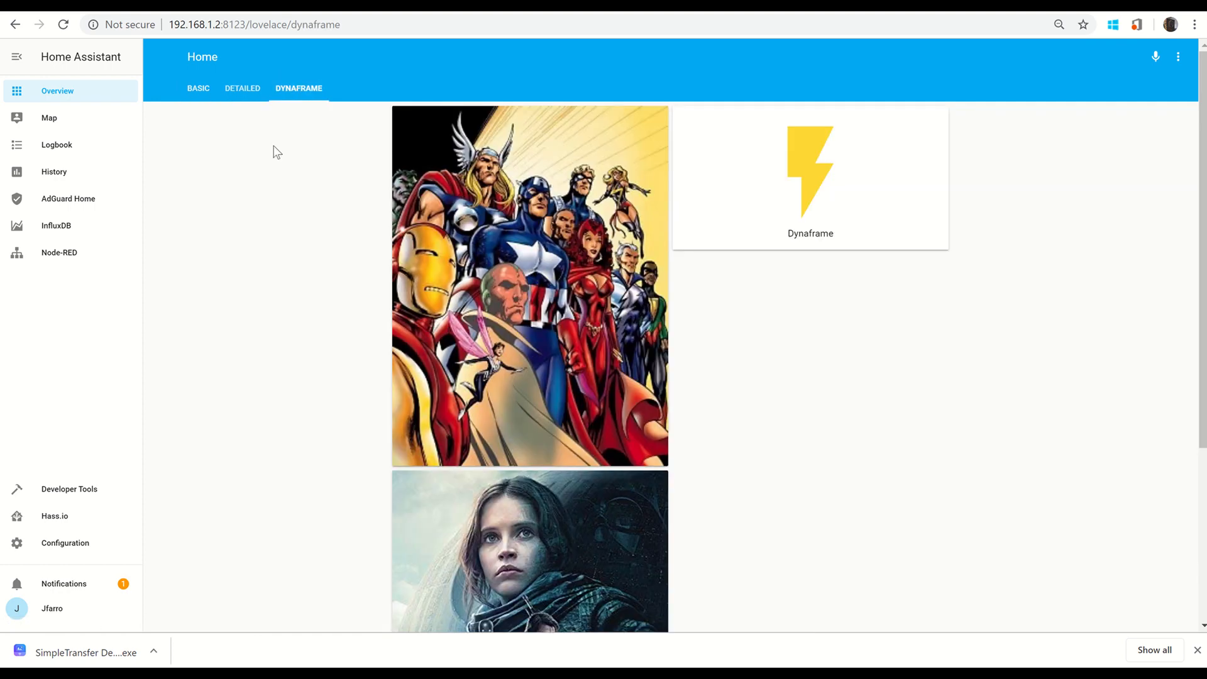
scroll(516, 294, down, 2)
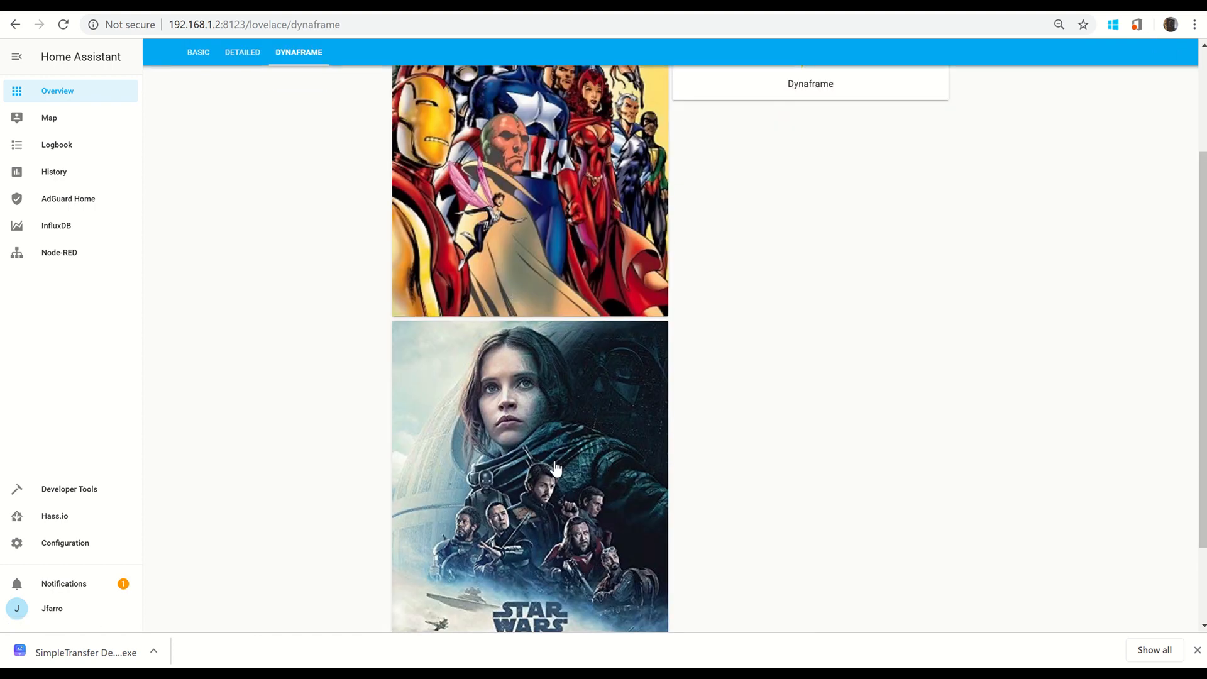
scroll(546, 352, up, 2)
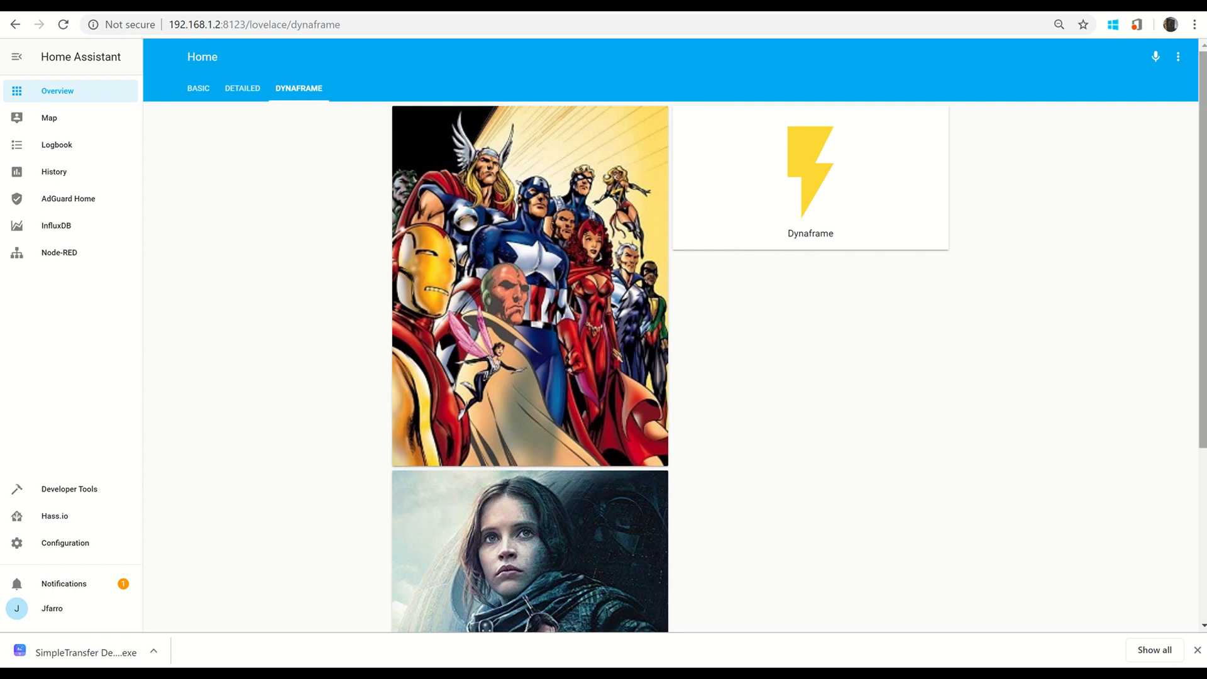
Enter the dashboard's Configure UI mode, inspect the Dynaframe switch card's configuration, and leave without saving changes
click(1177, 58)
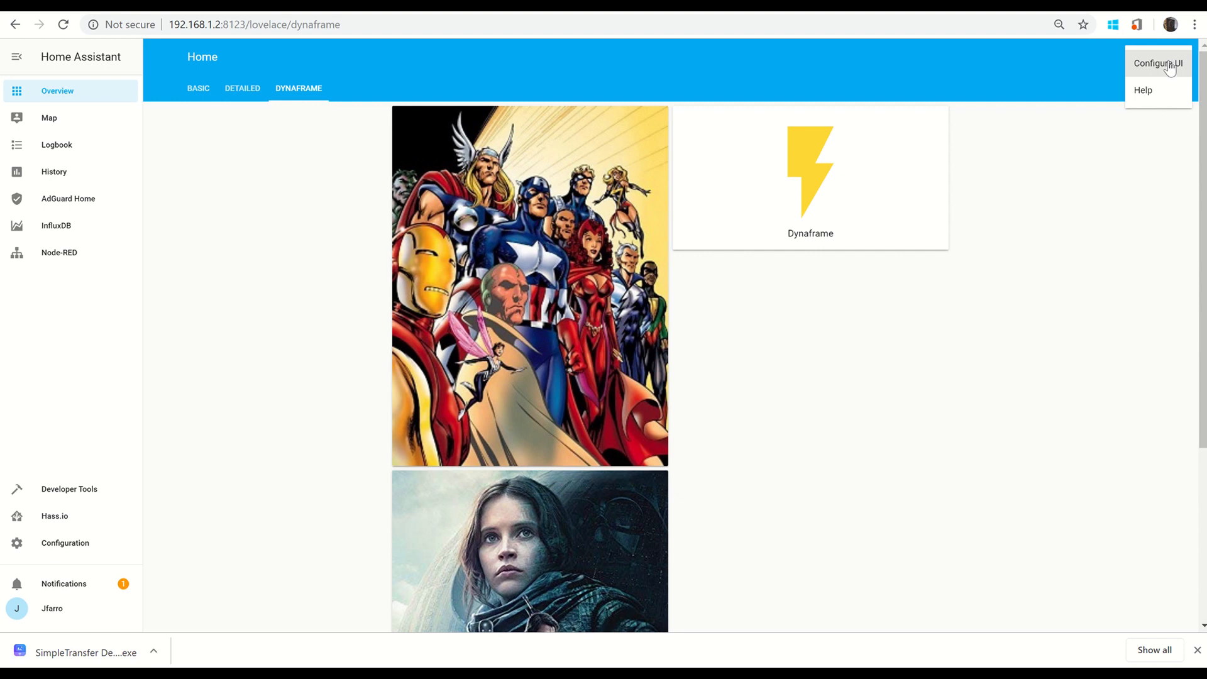
click(1176, 63)
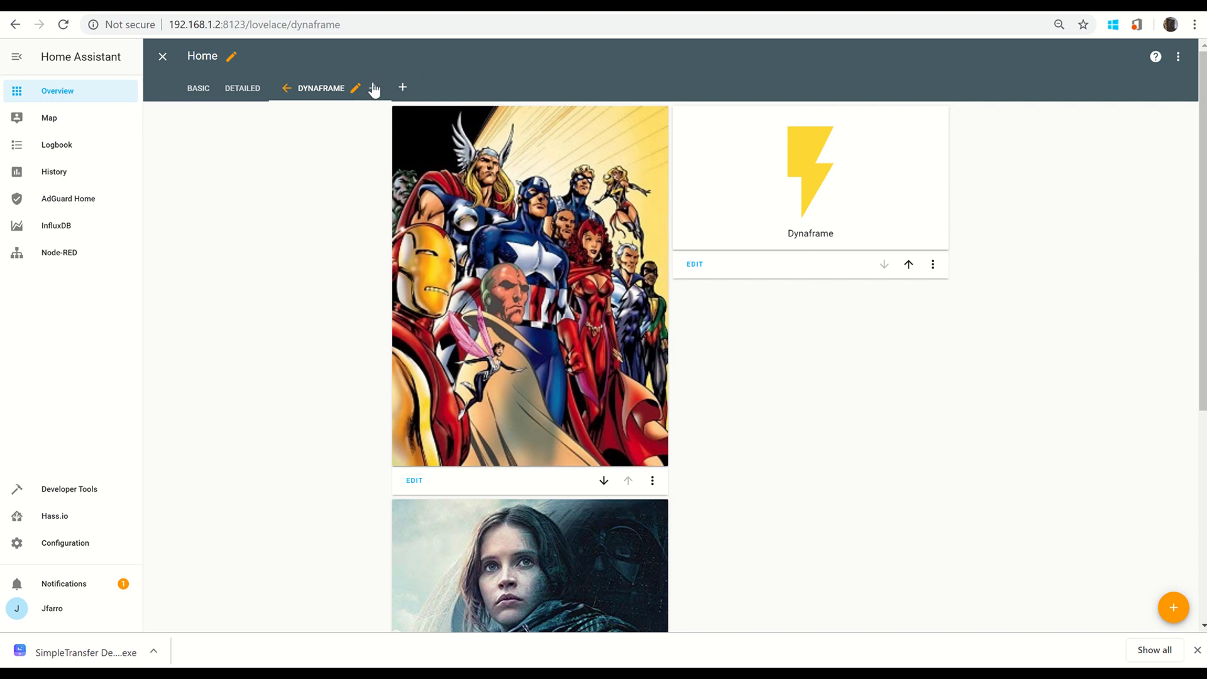
click(702, 271)
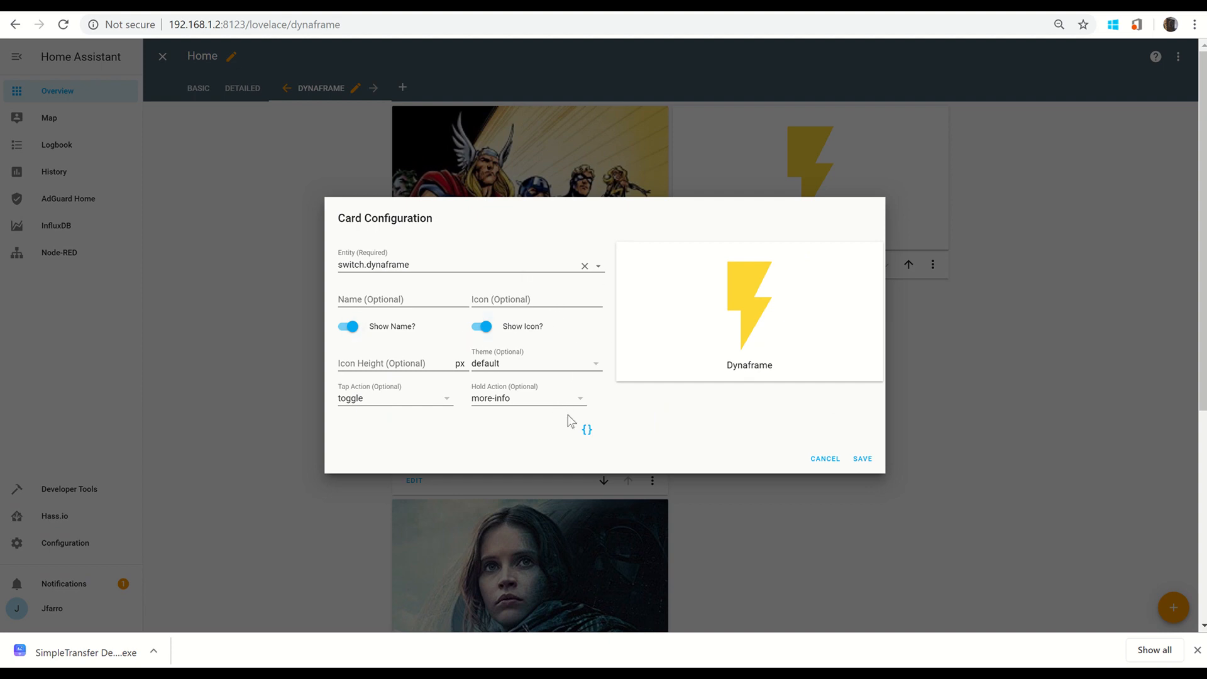
click(833, 460)
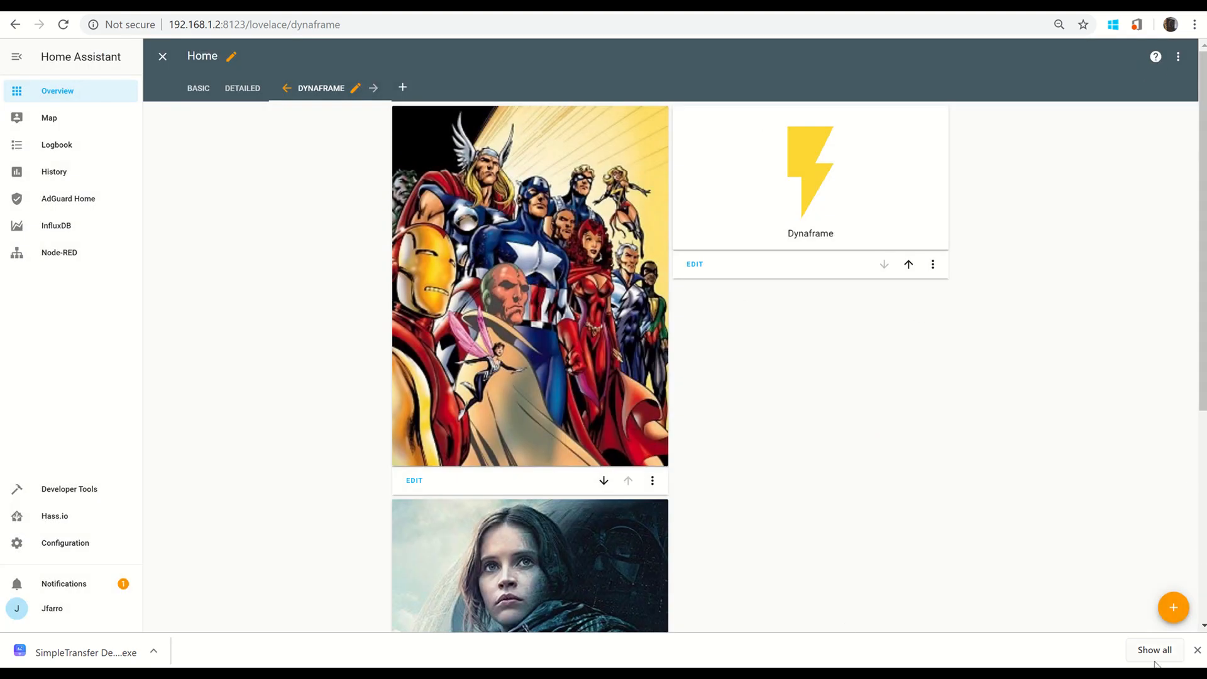
click(163, 57)
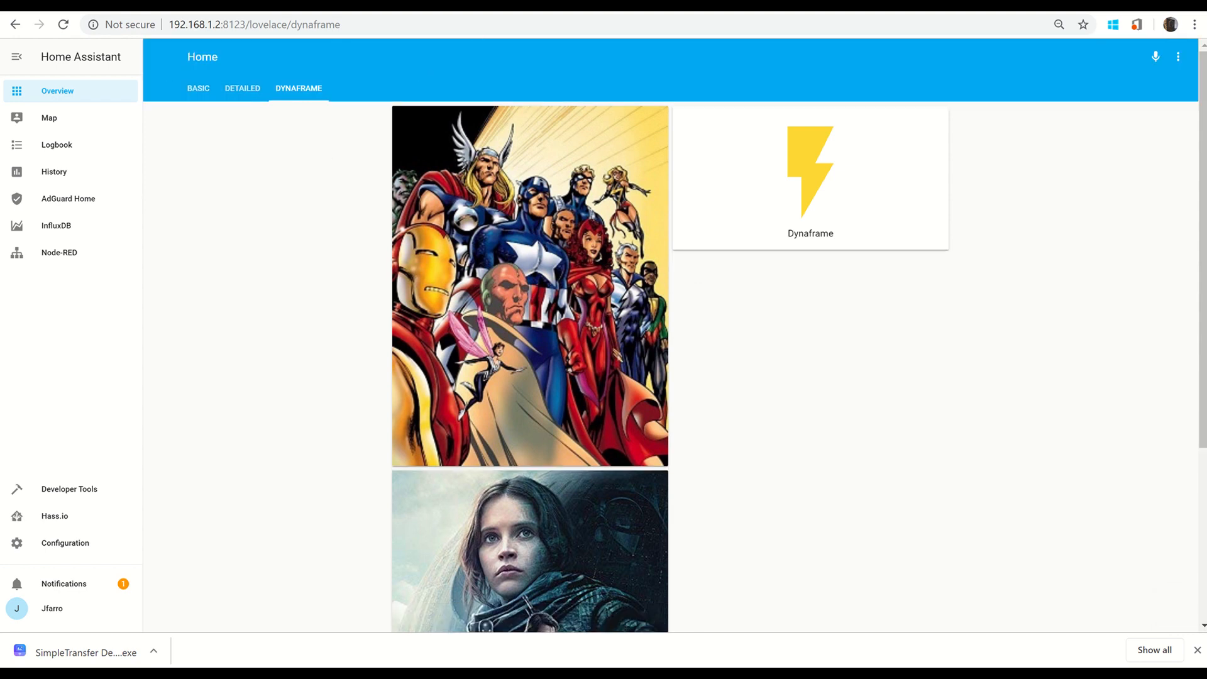
Switch to the Home Assistant Lovelace UI image results and preview the "My Hass.io and Lovelace setup Updated" picture
click(635, 5)
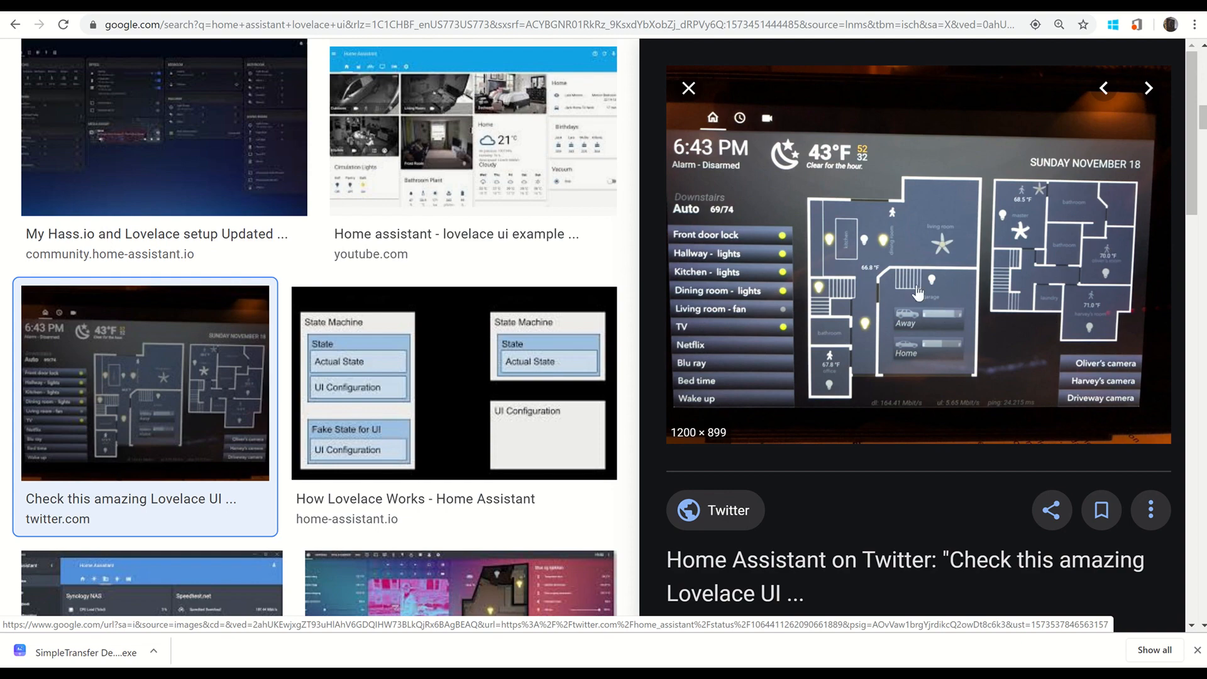
click(263, 182)
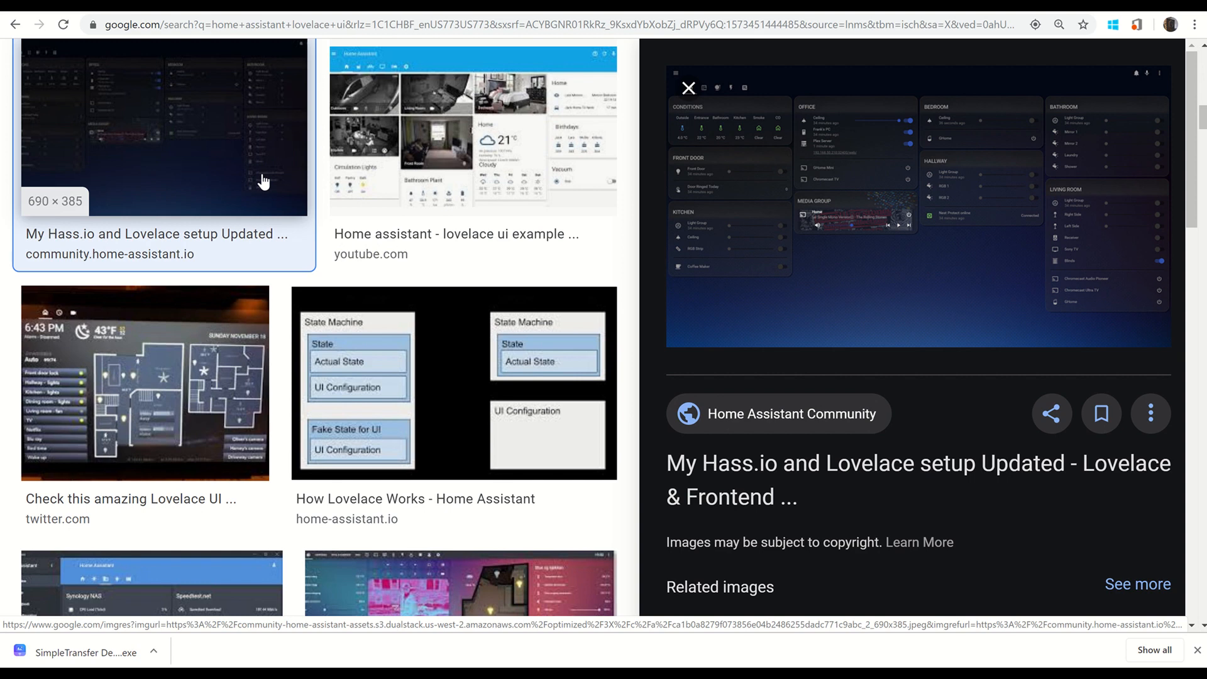
Switch to the home-assistant-config repository on GitHub and examine its main, living room, bedroom and system dashboard screenshots
click(721, 13)
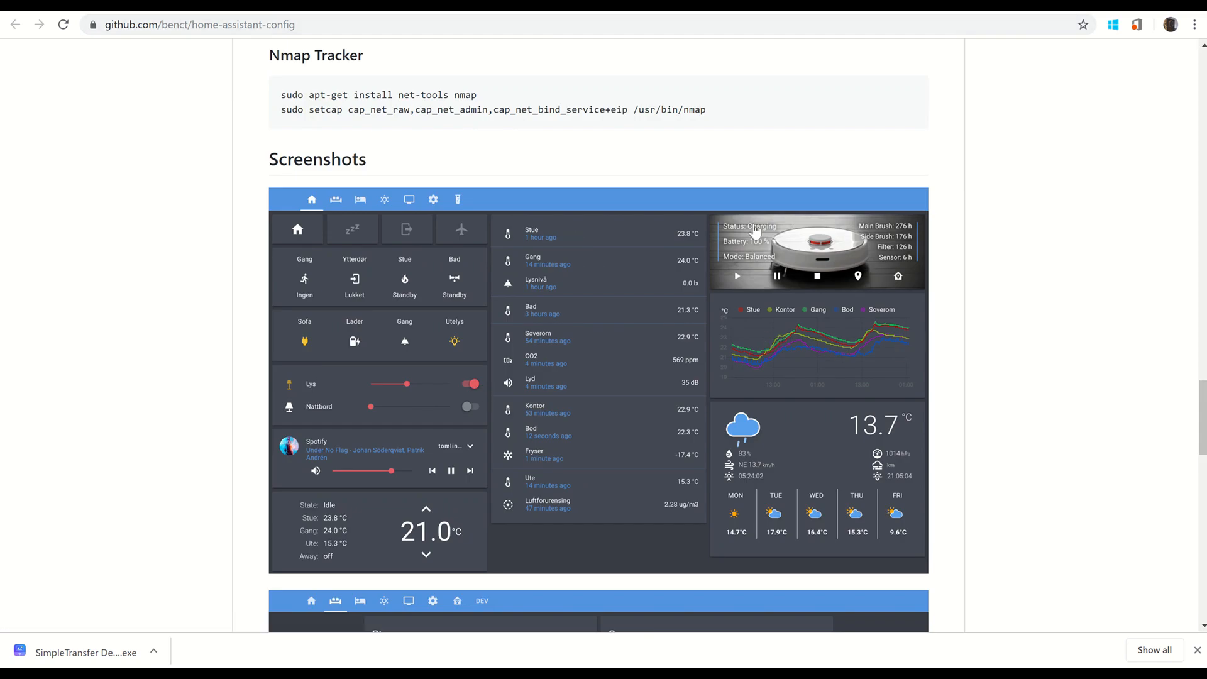
scroll(957, 279, down, 1)
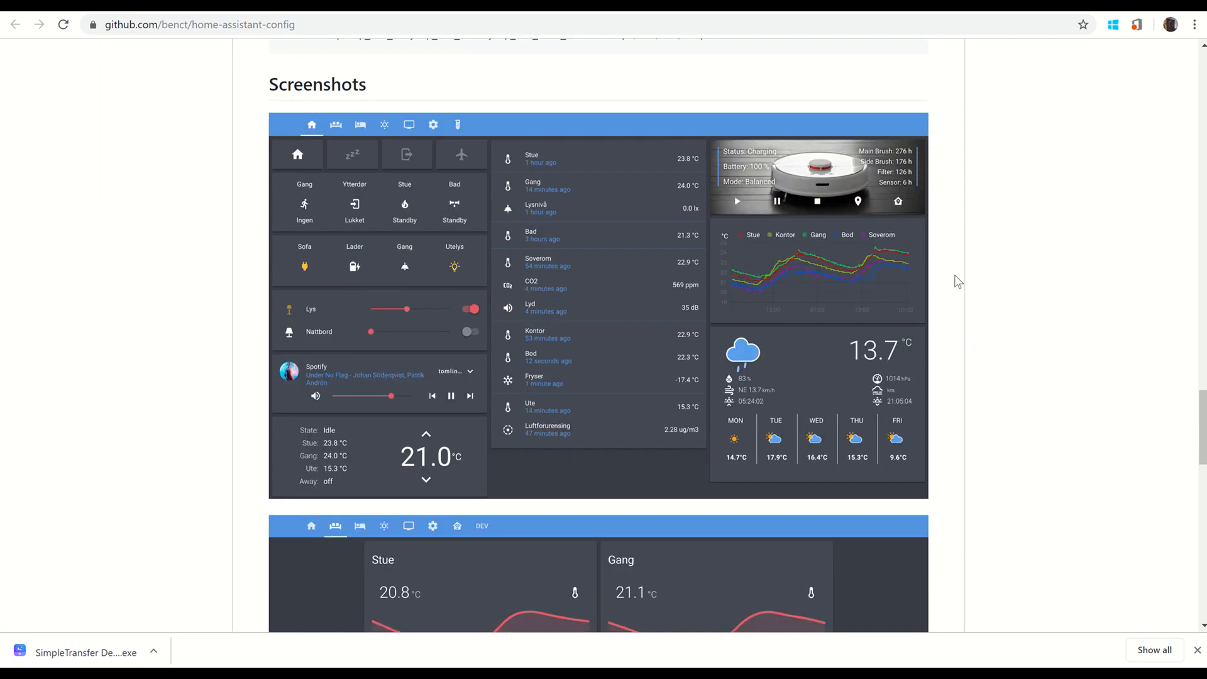
scroll(957, 279, down, 1)
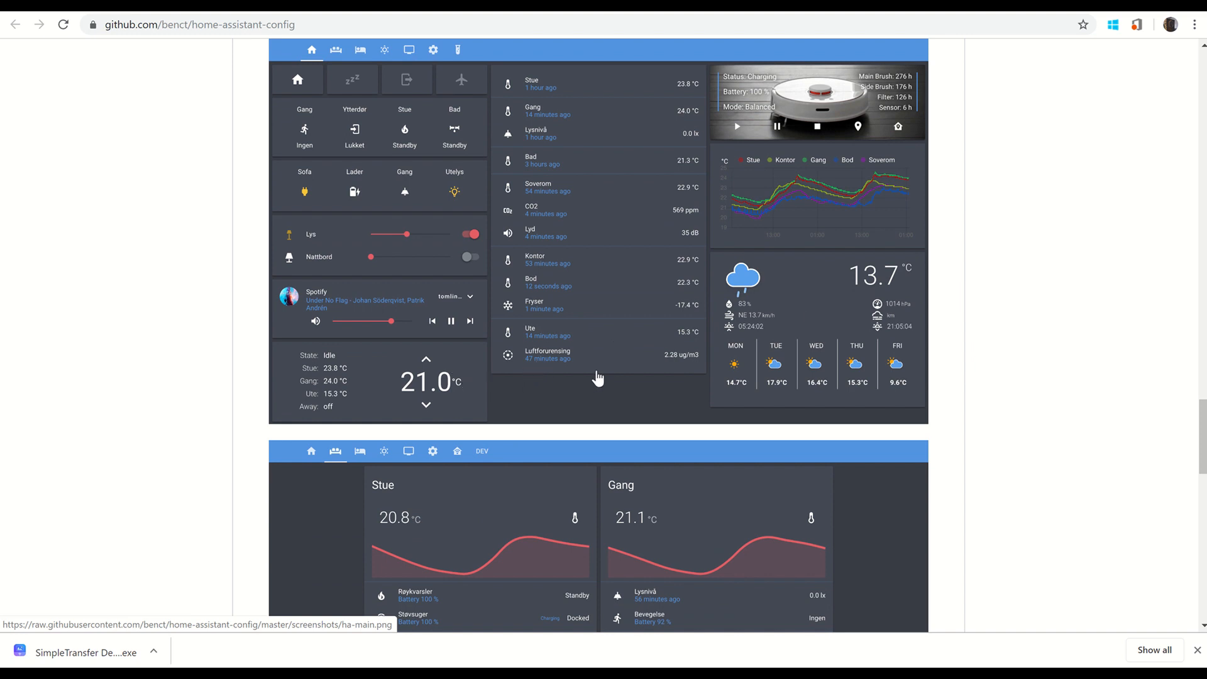
scroll(704, 317, up, 2)
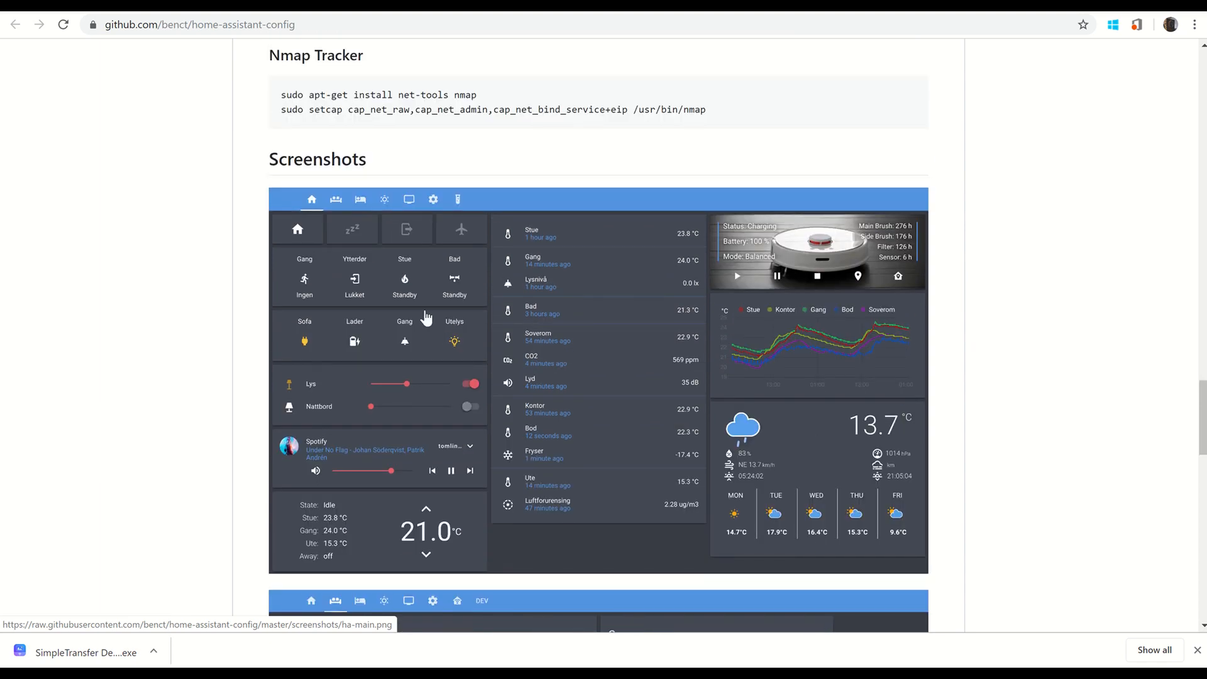
scroll(441, 314, down, 6)
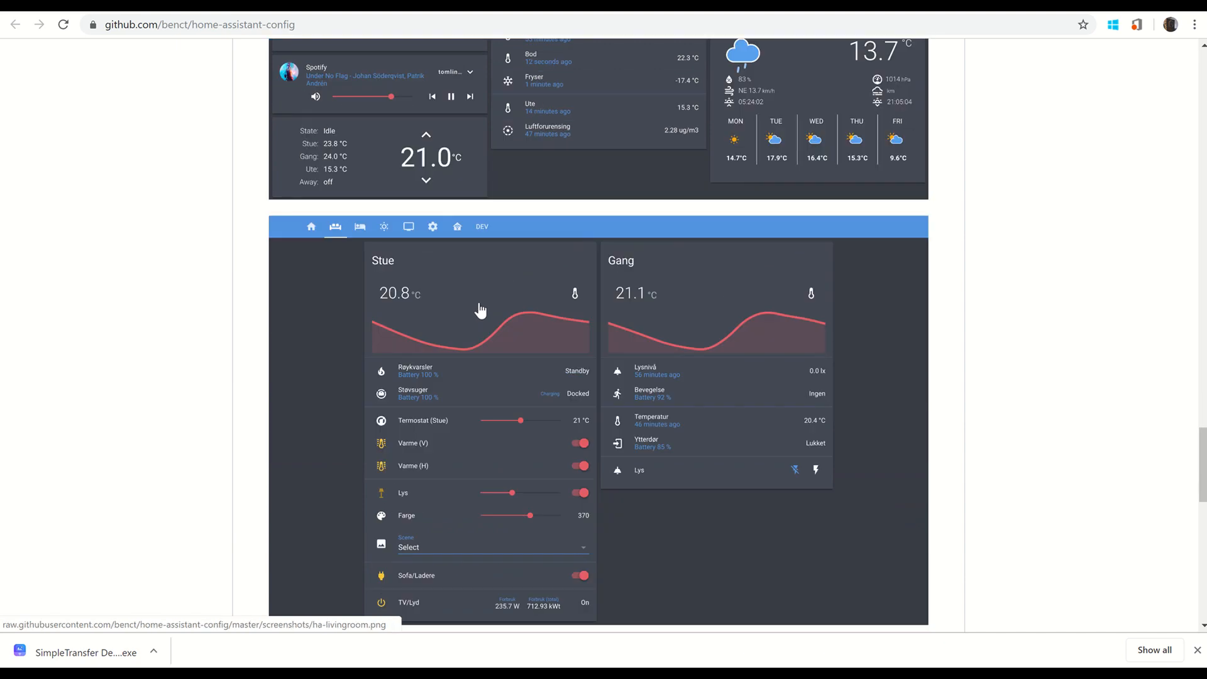
scroll(485, 302, down, 2)
scroll(495, 295, down, 3)
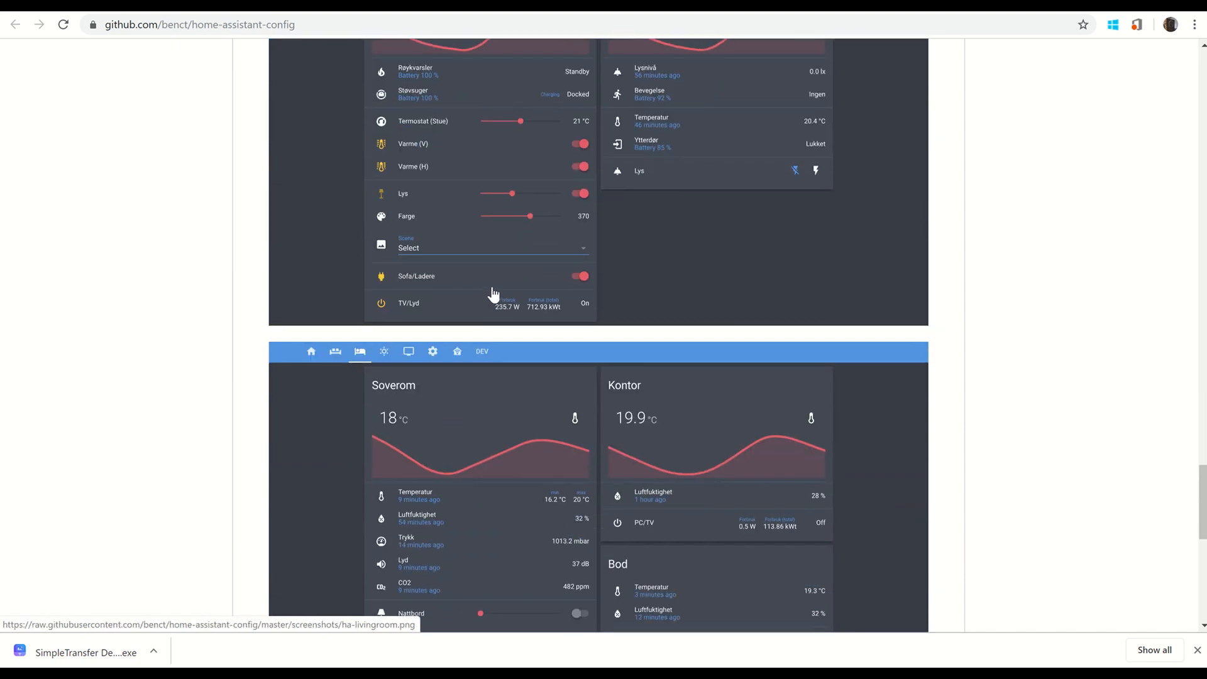
scroll(489, 292, down, 5)
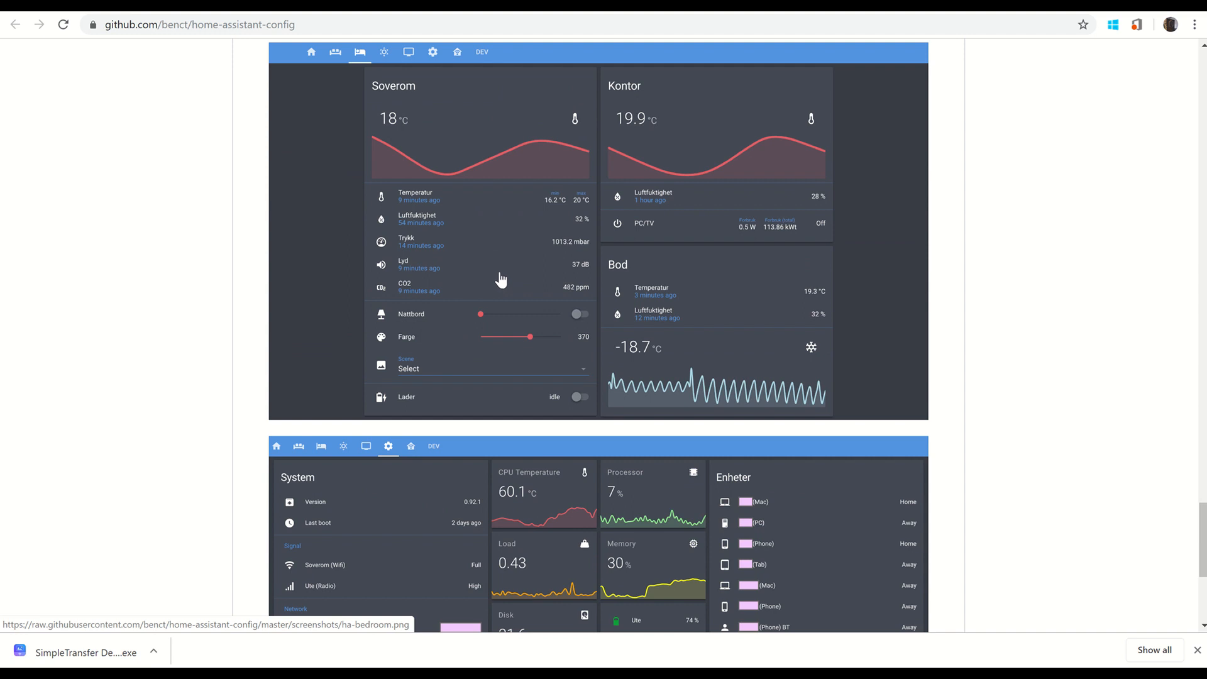
scroll(500, 279, down, 5)
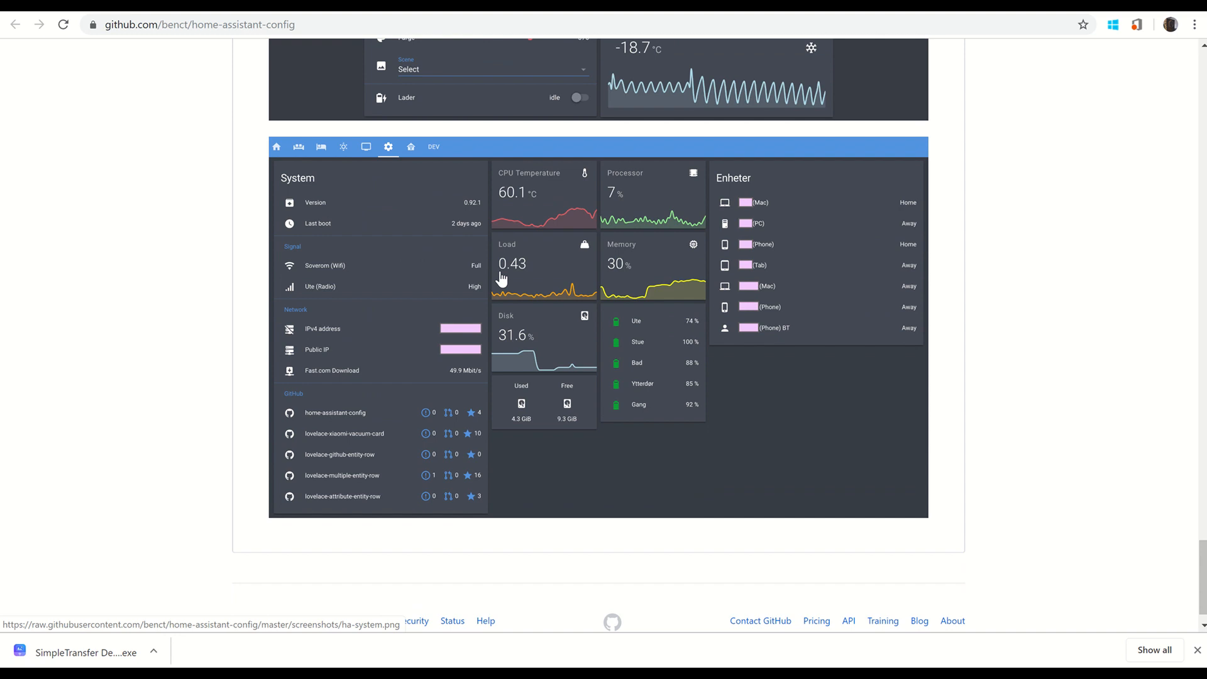
scroll(501, 278, down, 1)
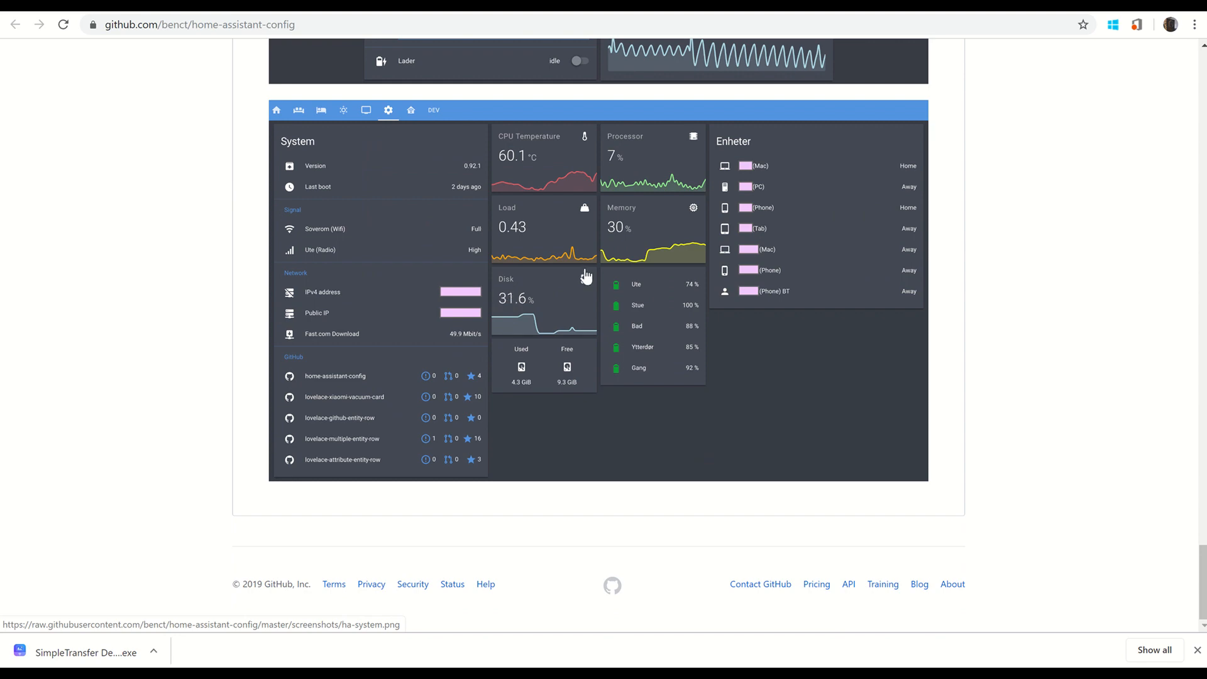
scroll(466, 289, up, 1)
scroll(467, 289, up, 6)
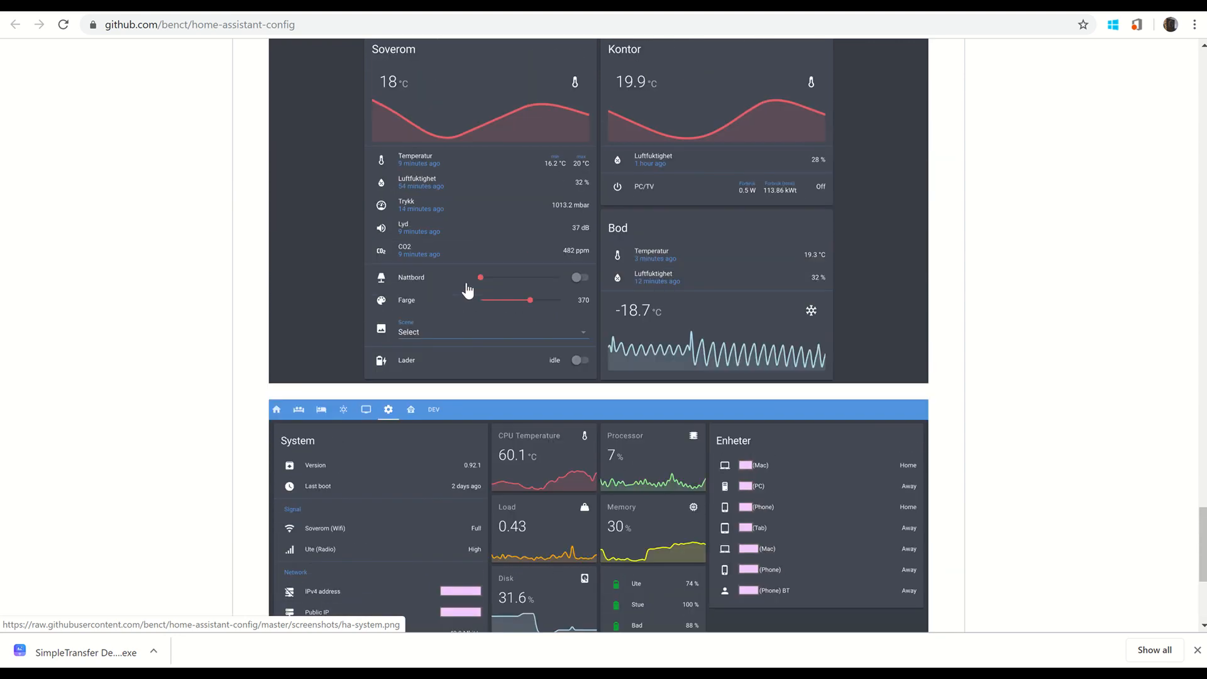
scroll(466, 289, up, 8)
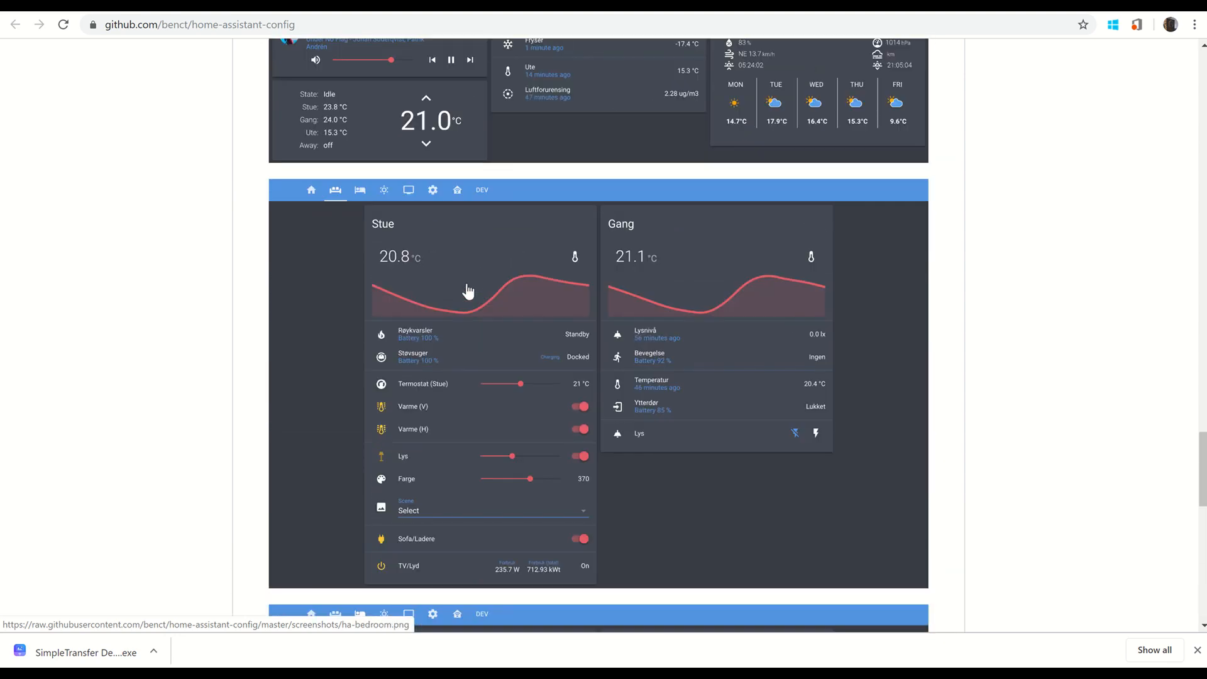
scroll(468, 290, up, 3)
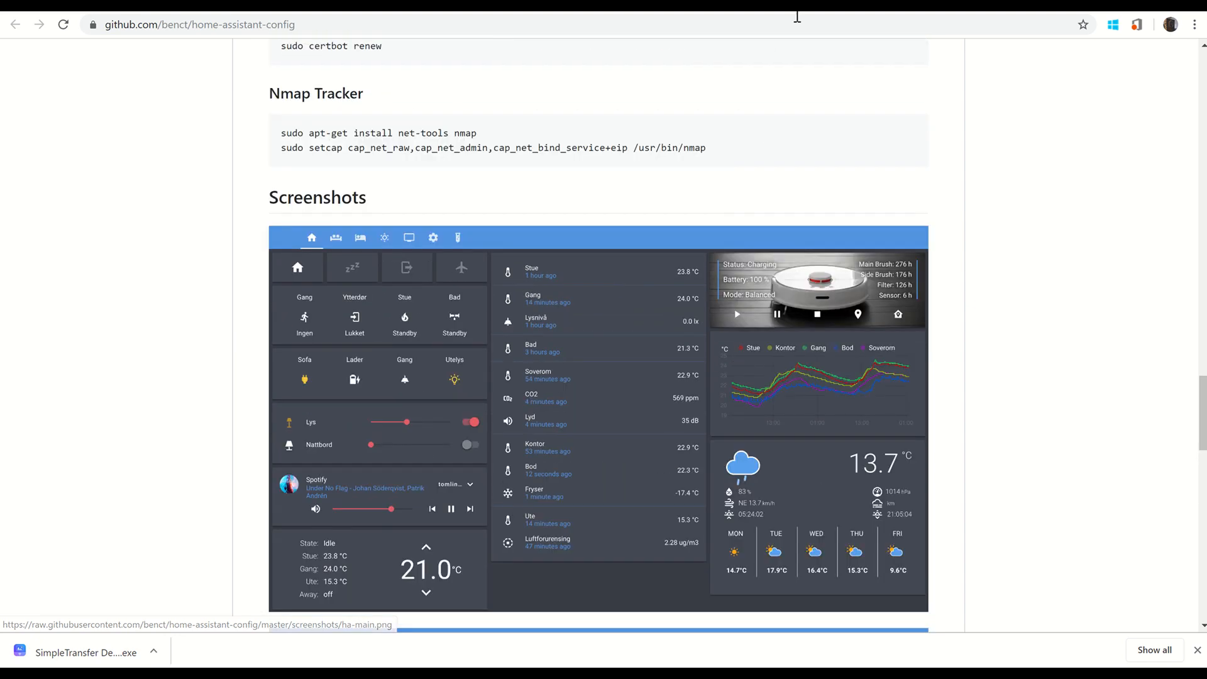
Look through the Grafana dashboard examples on the Home Assistant community page, the Medium InfluxDB article and the Reddit-hosted image
click(801, 6)
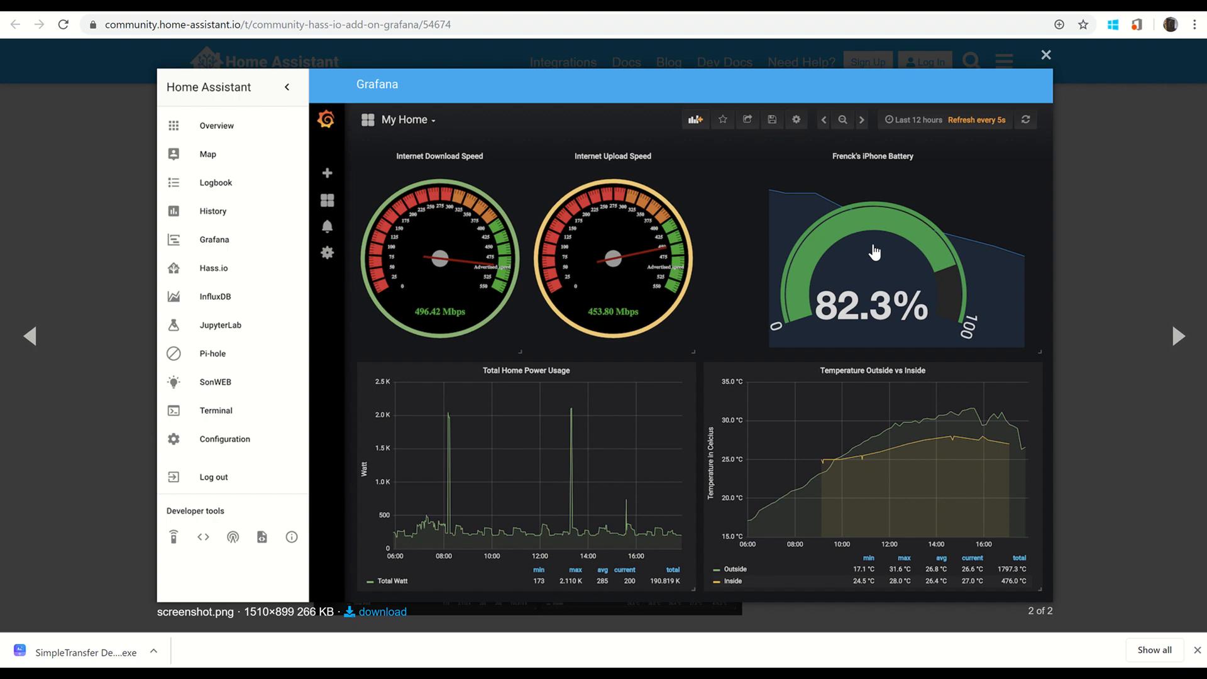
click(910, 11)
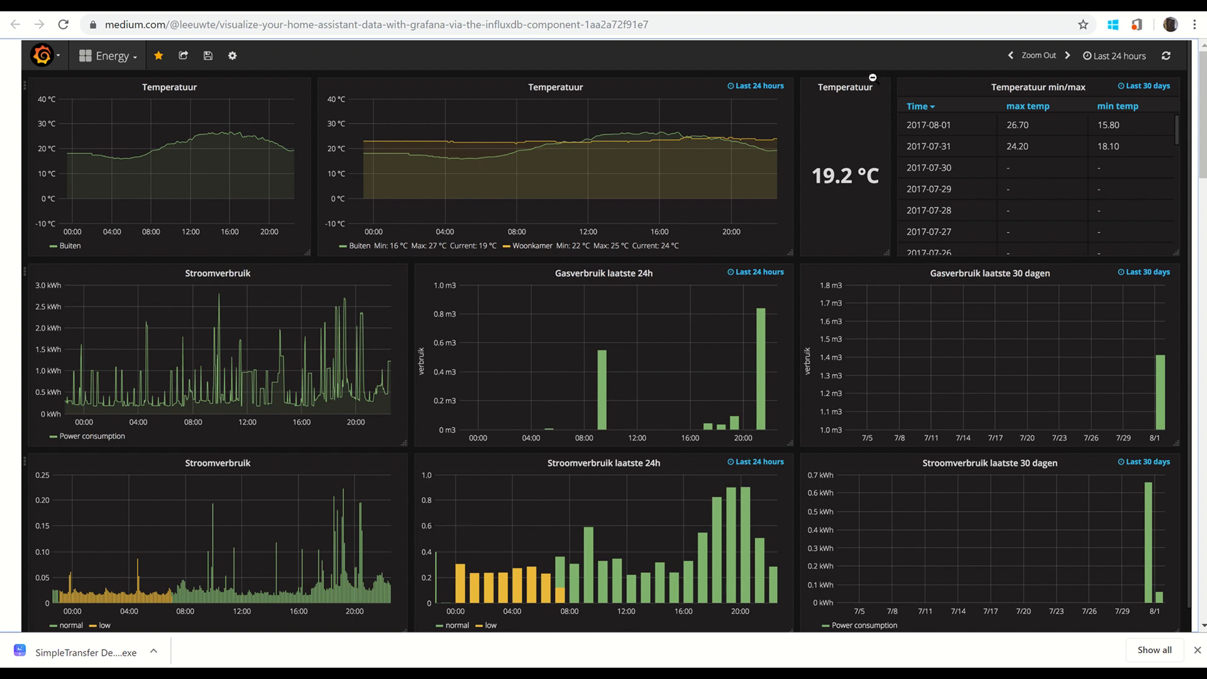
scroll(564, 289, down, 1)
scroll(595, 271, down, 2)
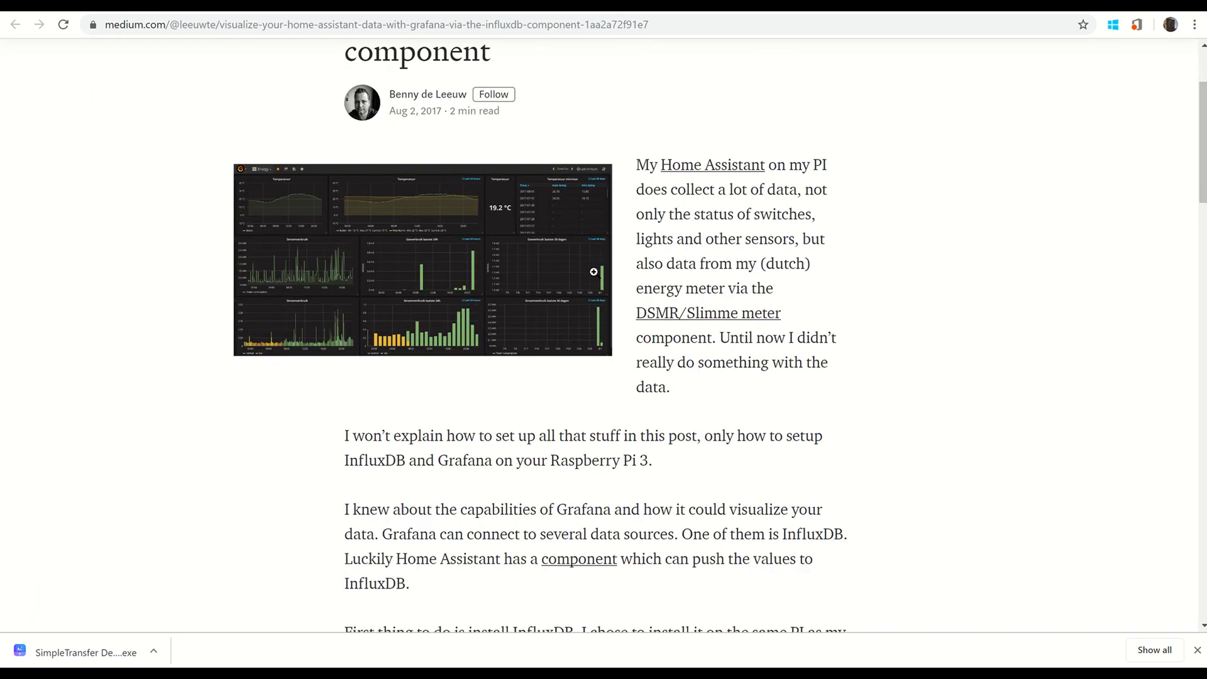
scroll(878, 261, up, 2)
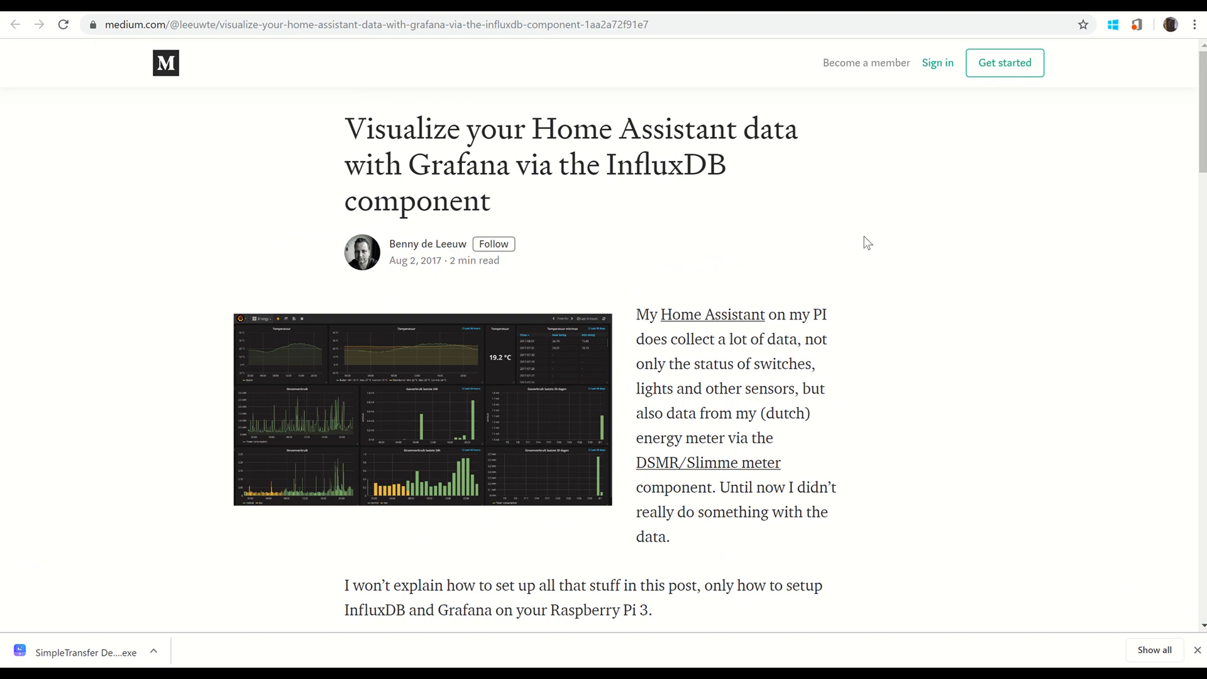
click(995, 12)
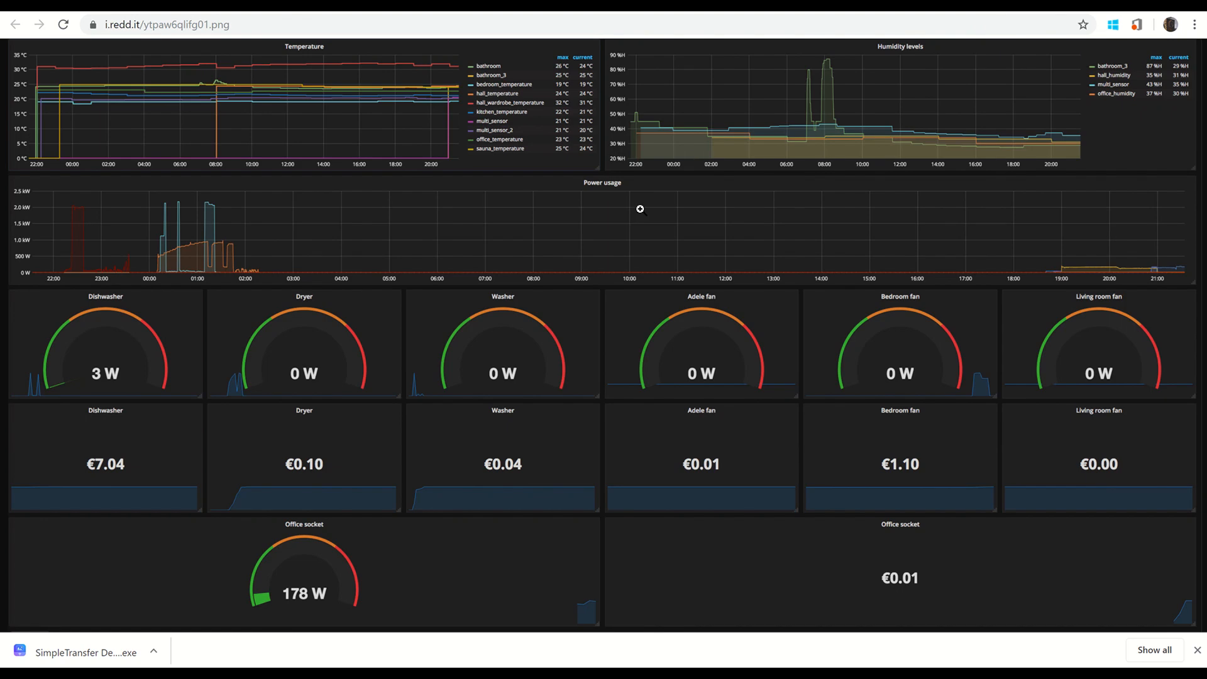